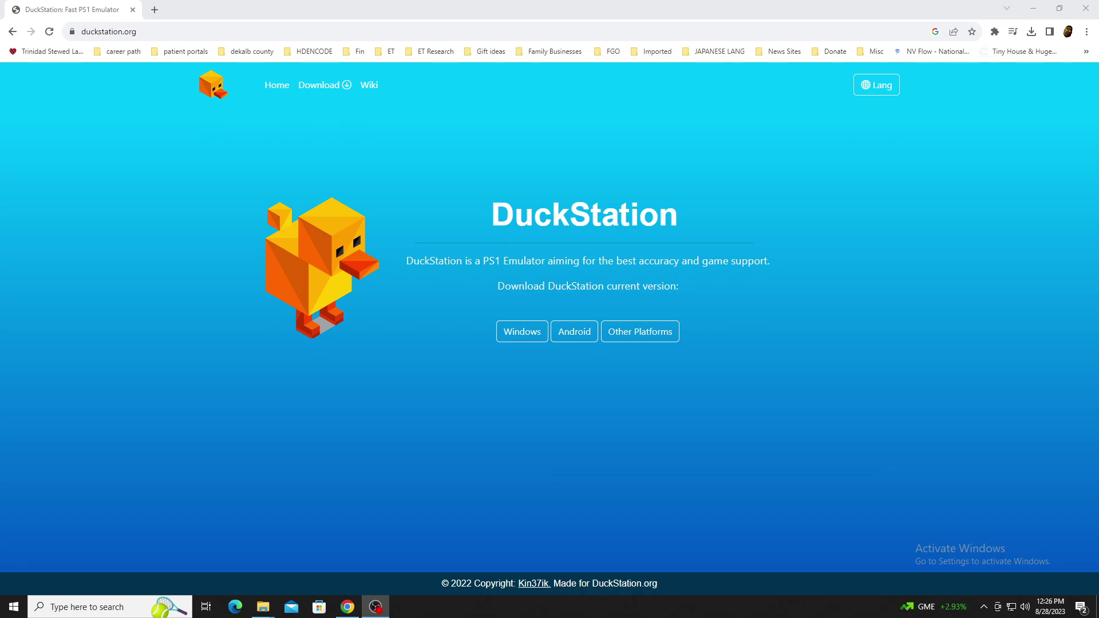
- Download the Windows release of DuckStation and open duckstation-windows-x64-release.zip from the Downloads folder in File Explorer
left_click(513, 334)
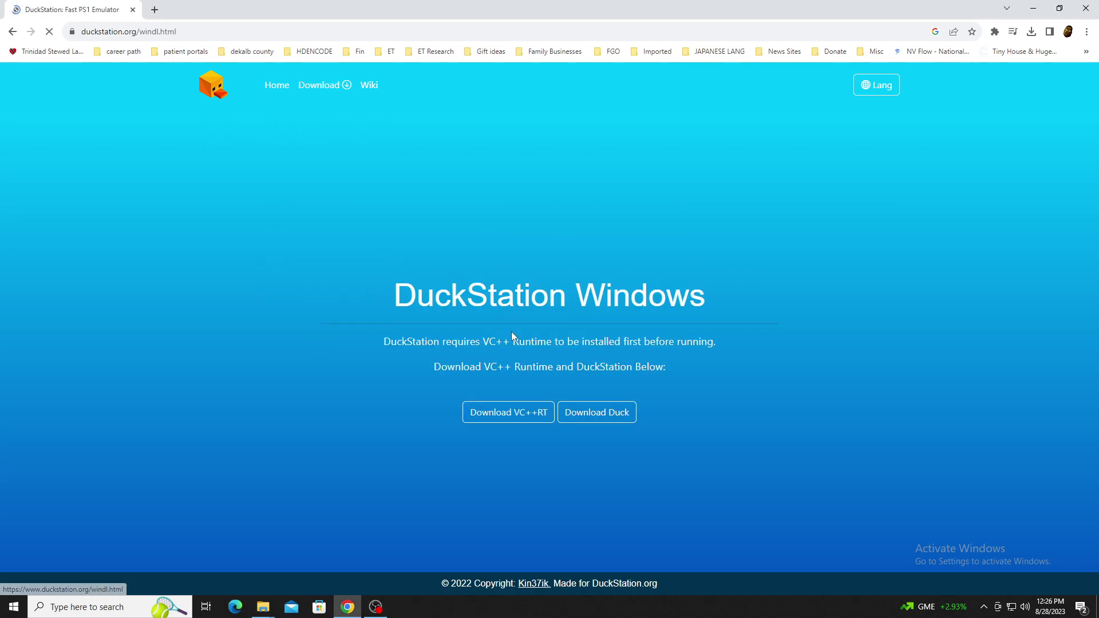
left_click(622, 422)
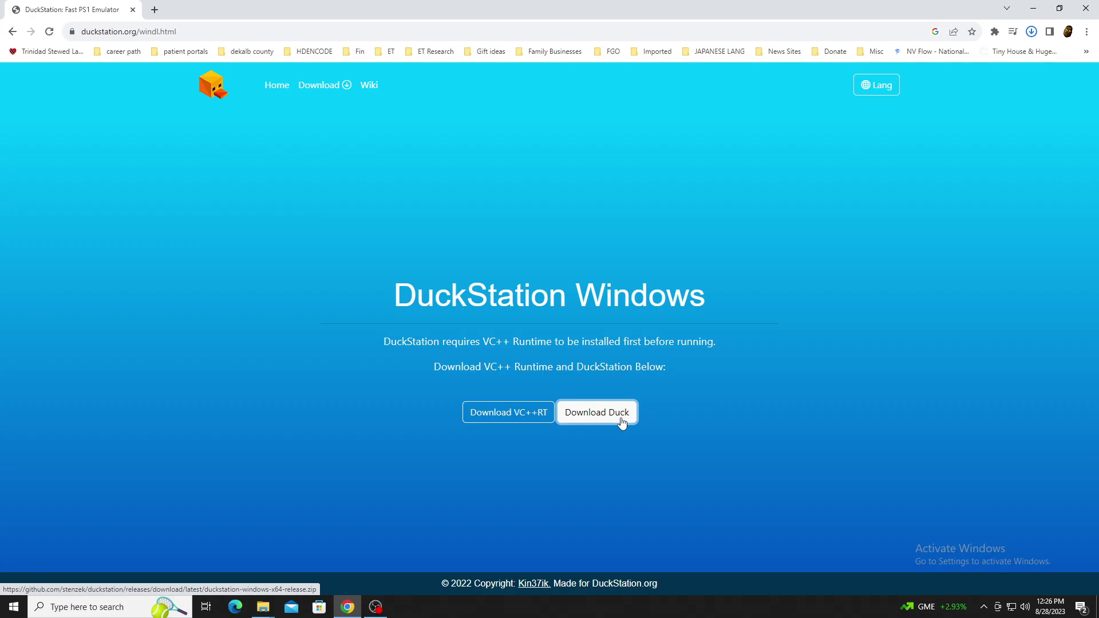
key("alt+Tab")
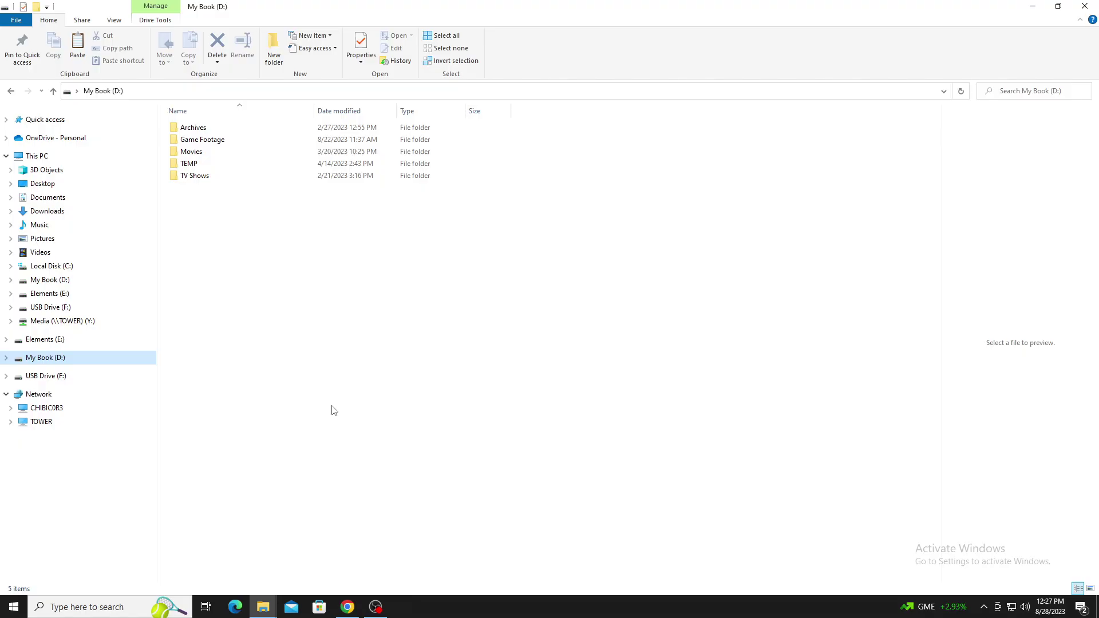
left_click(62, 216)
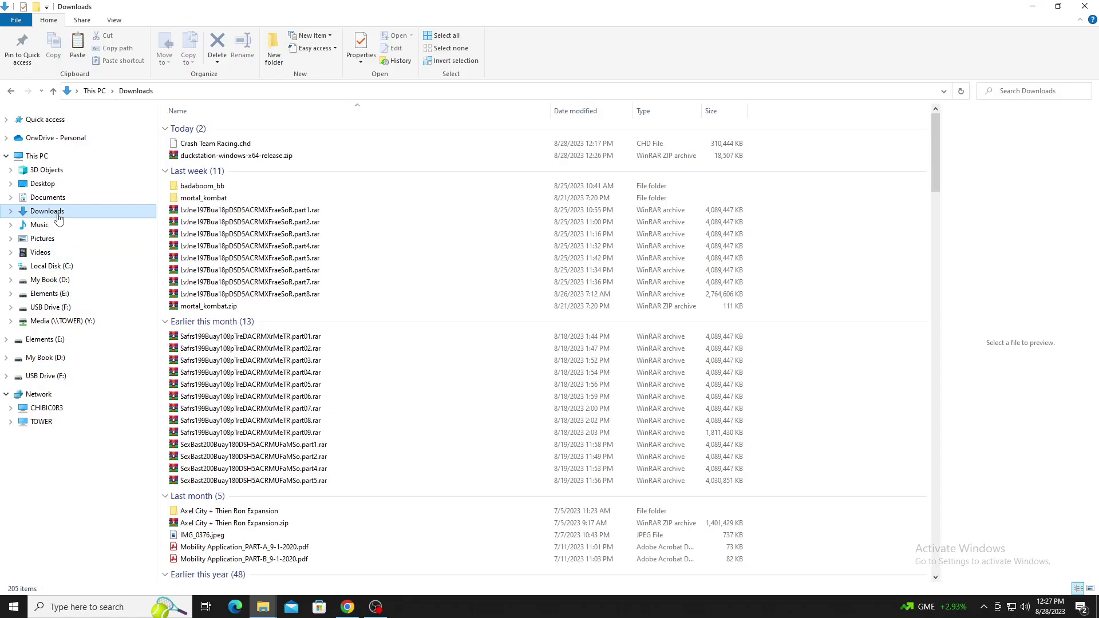
left_click(272, 159)
double_click(270, 157)
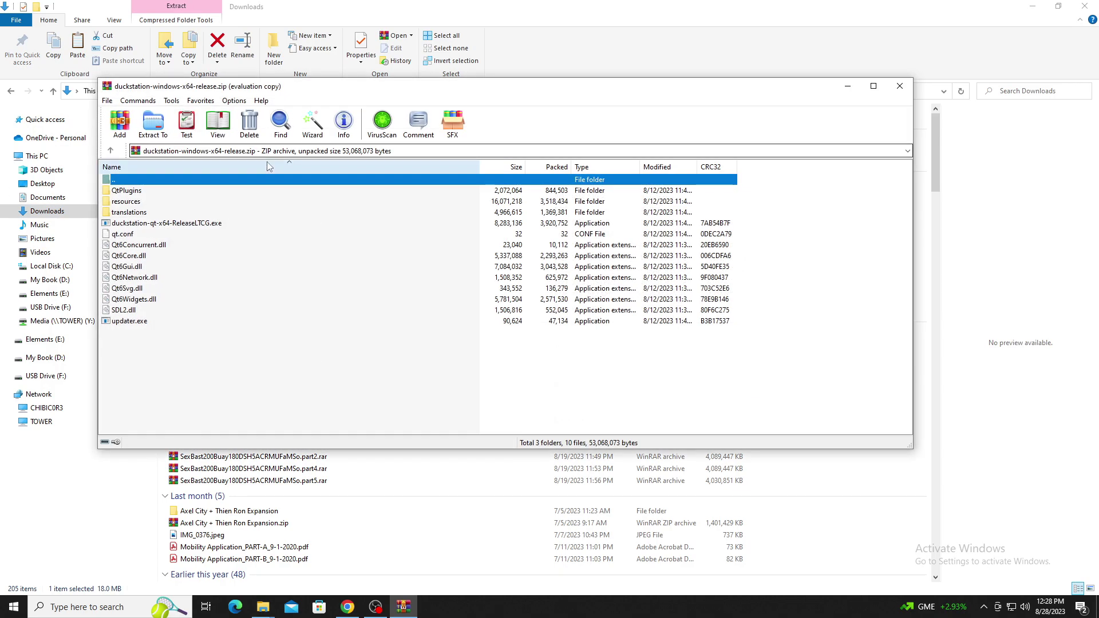
- Extract the whole archive to the destination path C:\emulator\Duckstation
left_click(153, 123)
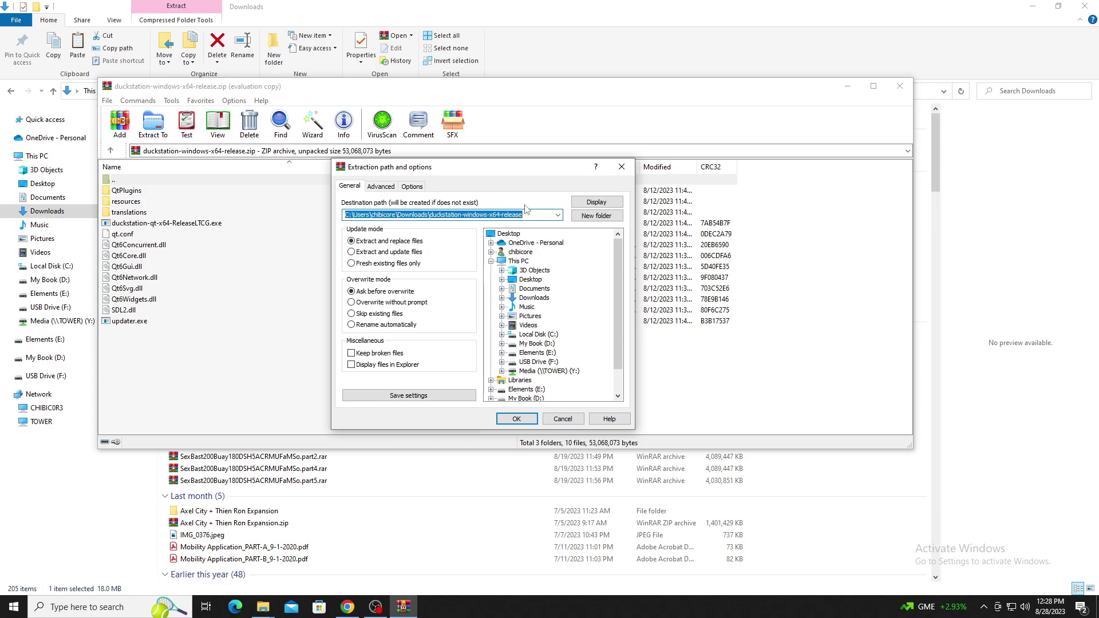
left_click(557, 215)
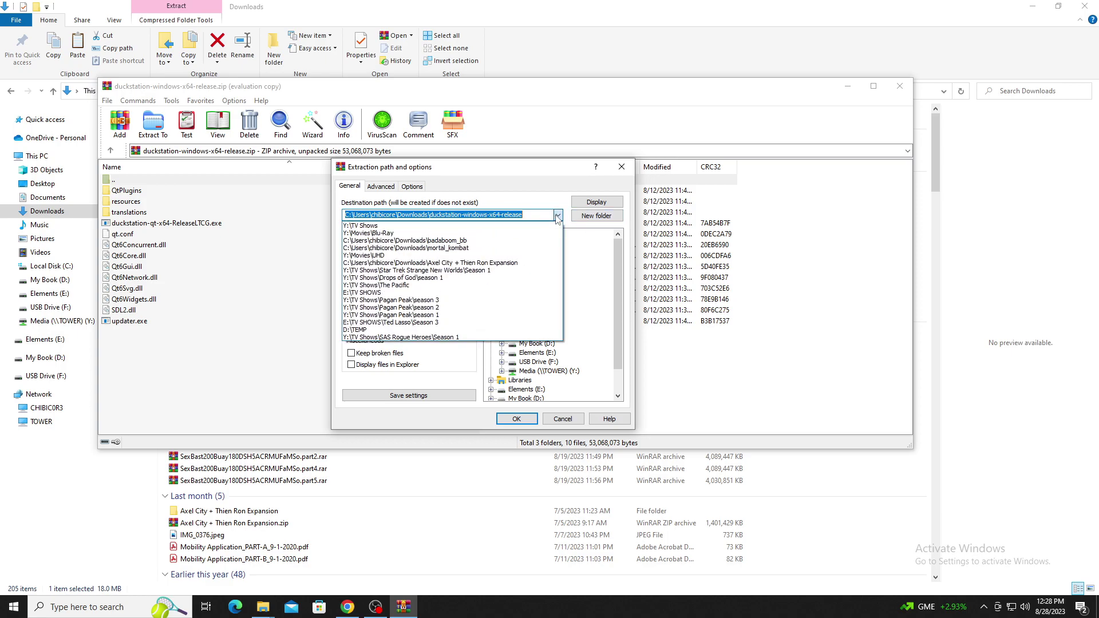
left_click(558, 218)
scroll(585, 326, "down", 1)
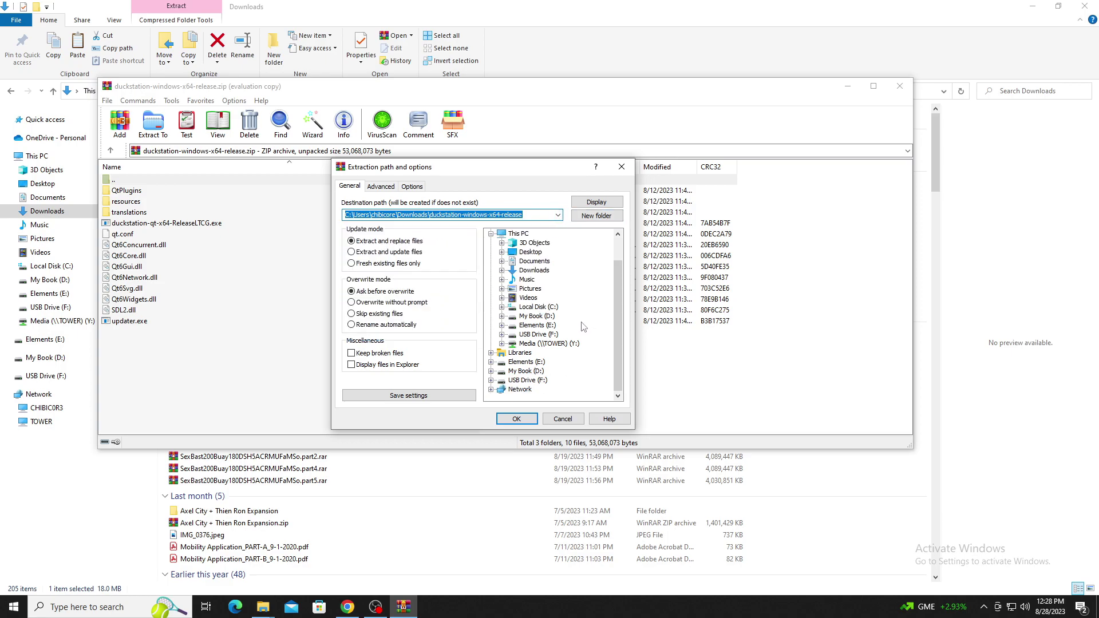
left_click(501, 307)
left_click(543, 297)
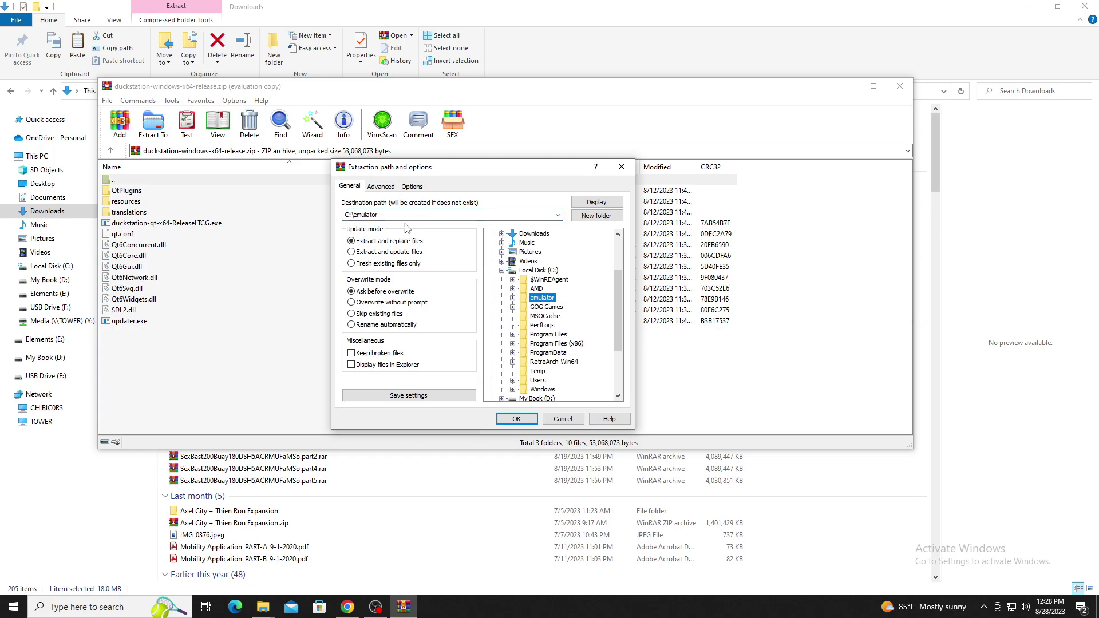
left_click(407, 215)
left_click(431, 216)
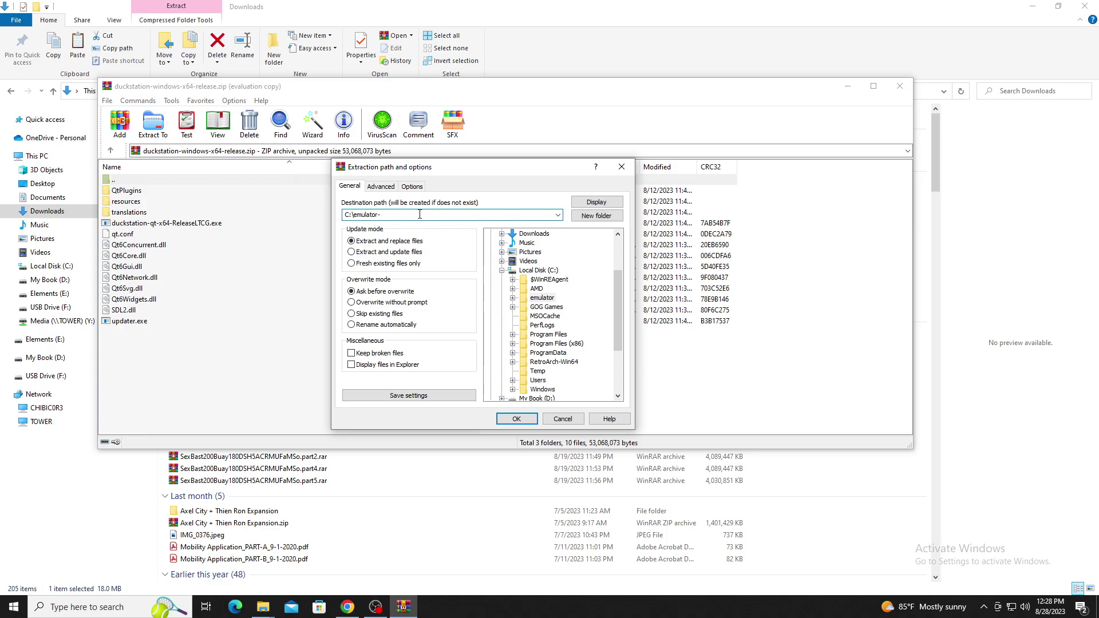
type("\\")
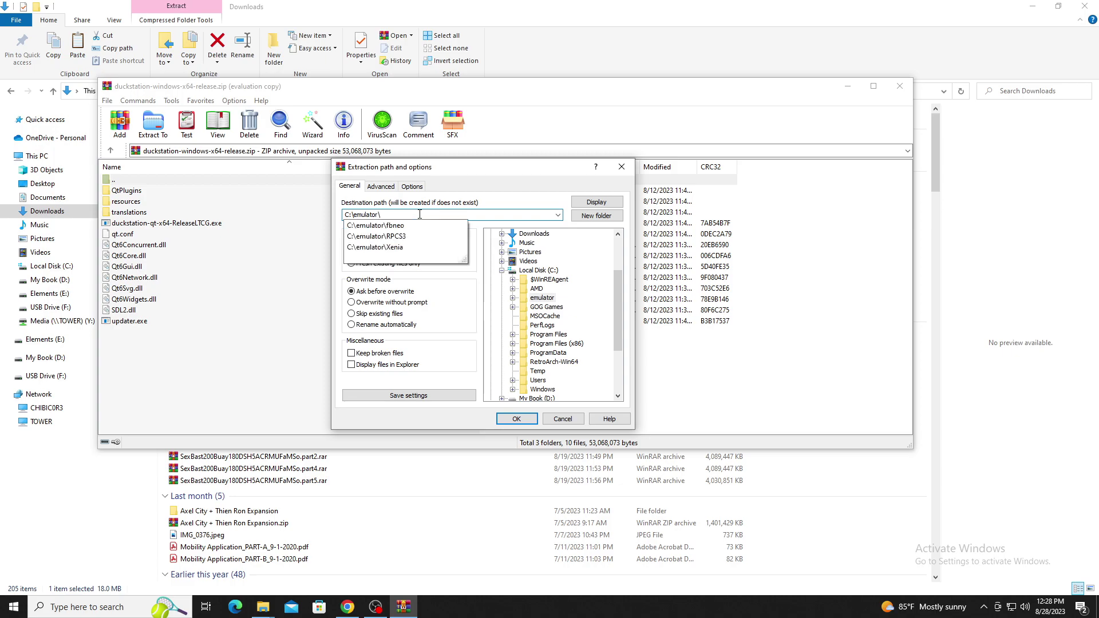
type("Ducksta")
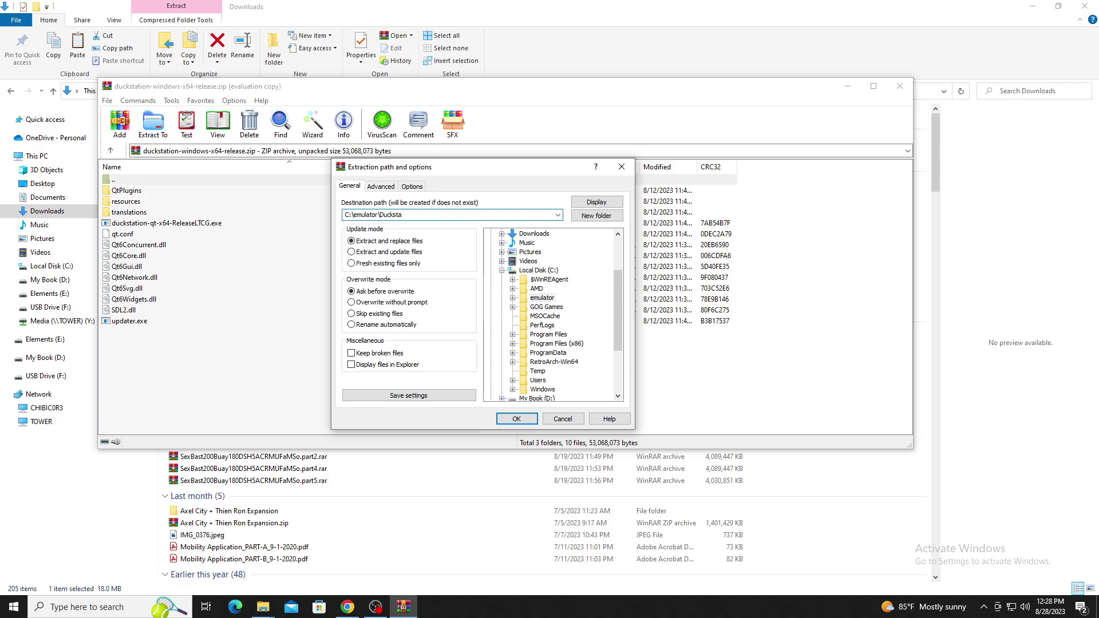
type("tion")
left_click(516, 419)
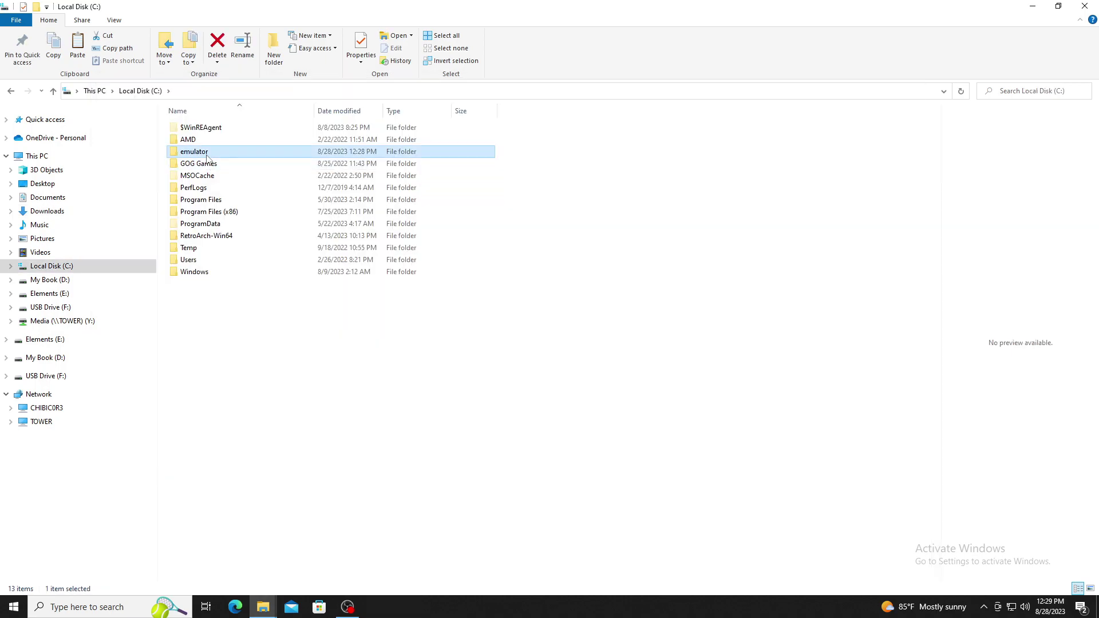
- Open the Duckstation folder inside C:\emulator and launch duckstation-qt-x64-ReleaseLTCG.exe
double_click(206, 154)
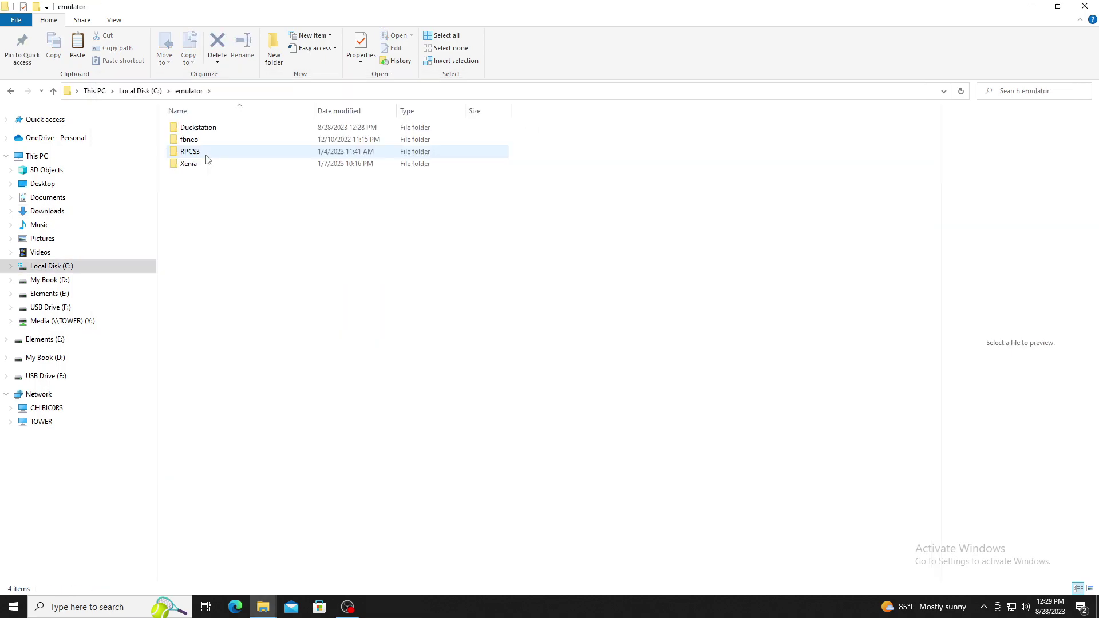
double_click(207, 128)
double_click(277, 164)
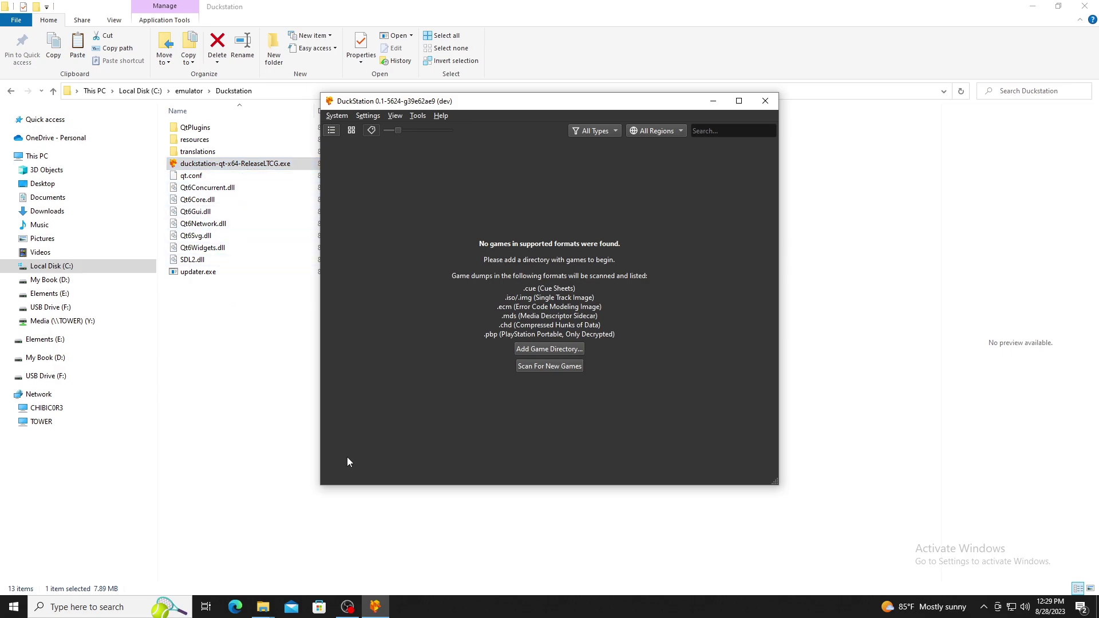
- Add the PS1 folder in E:\ROMS as a game directory and have it scanned recursively
left_click(556, 350)
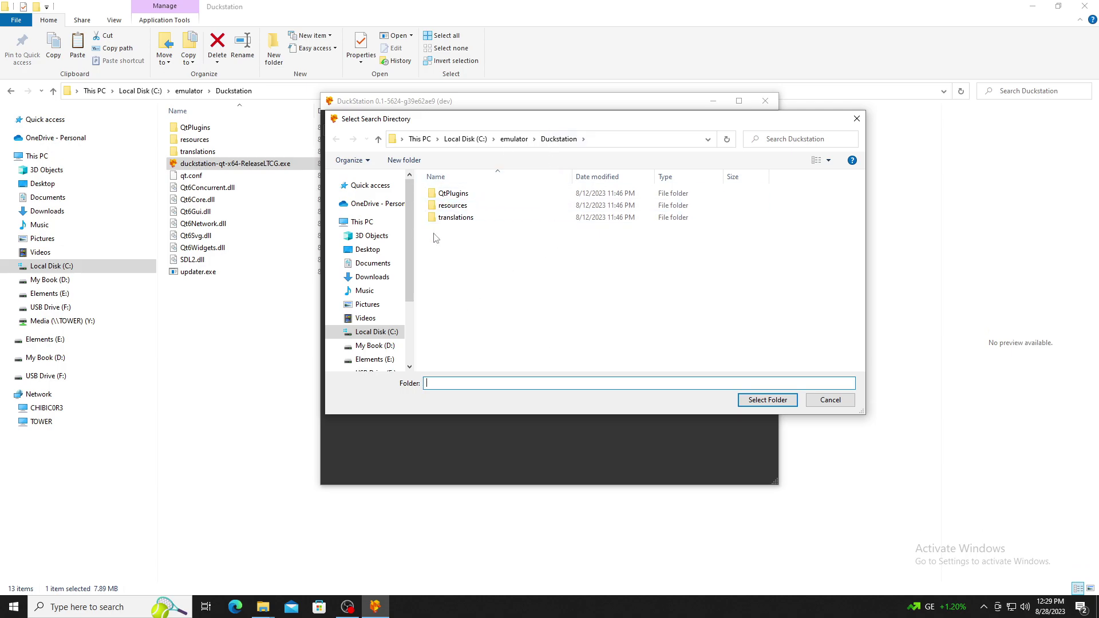
left_click_drag(410, 265, 403, 277)
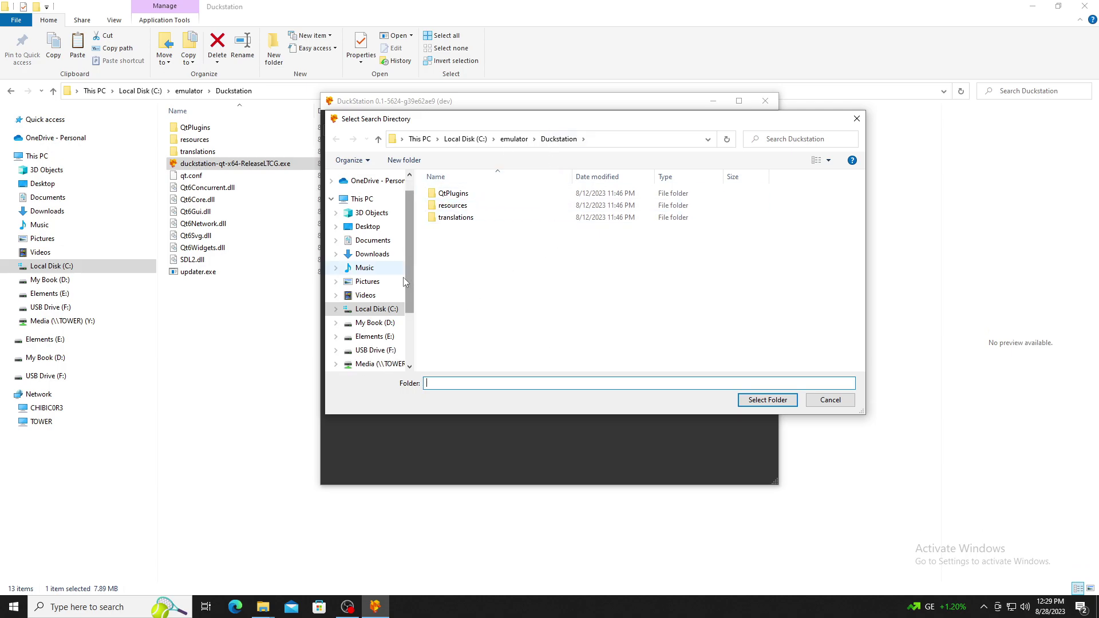
left_click(373, 337)
scroll(458, 284, "down", 5)
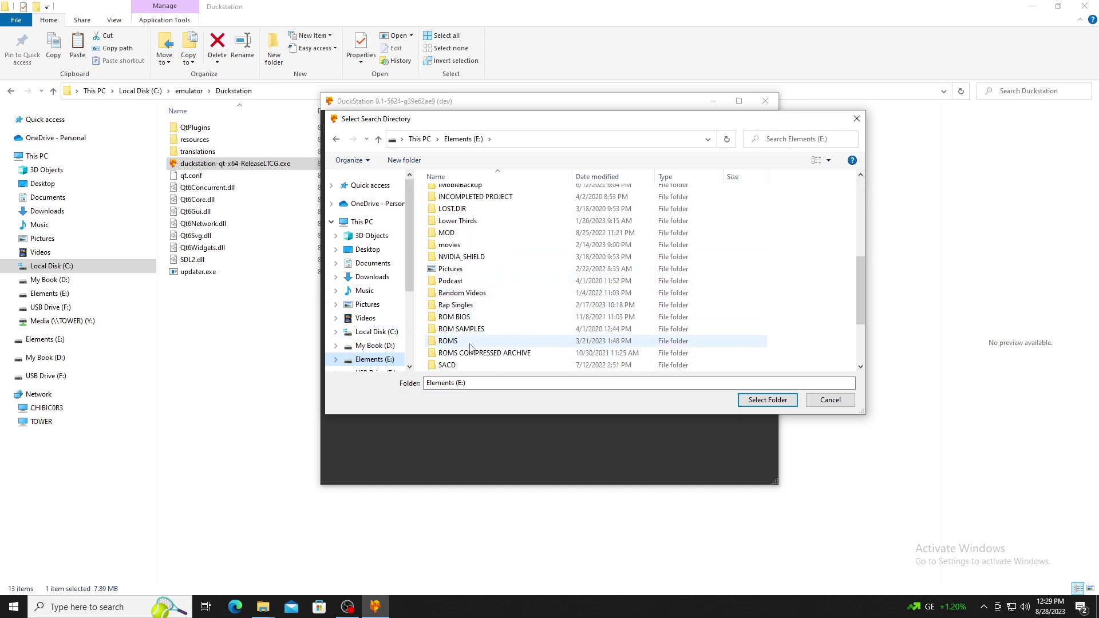
double_click(468, 341)
scroll(468, 338, "down", 2)
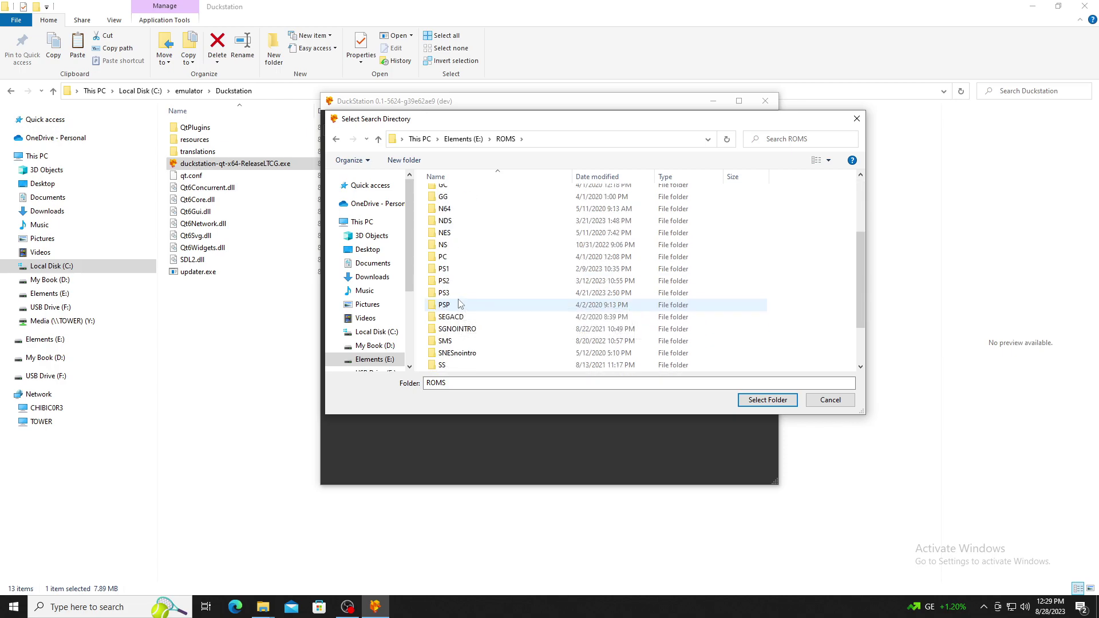
scroll(437, 292, "down", 1)
left_click(442, 269)
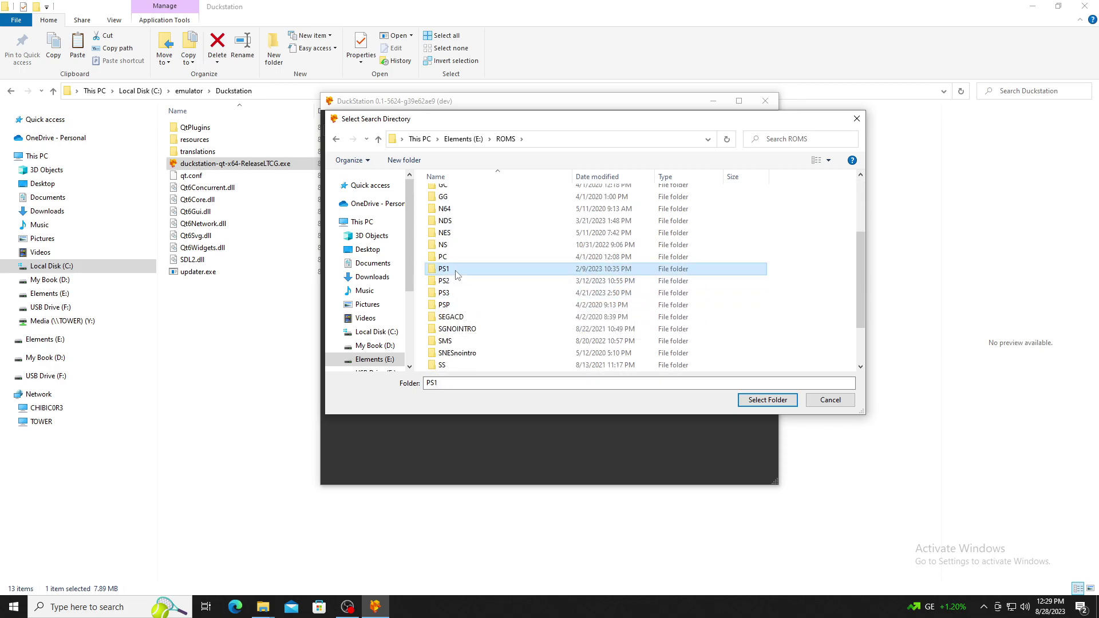
left_click(757, 399)
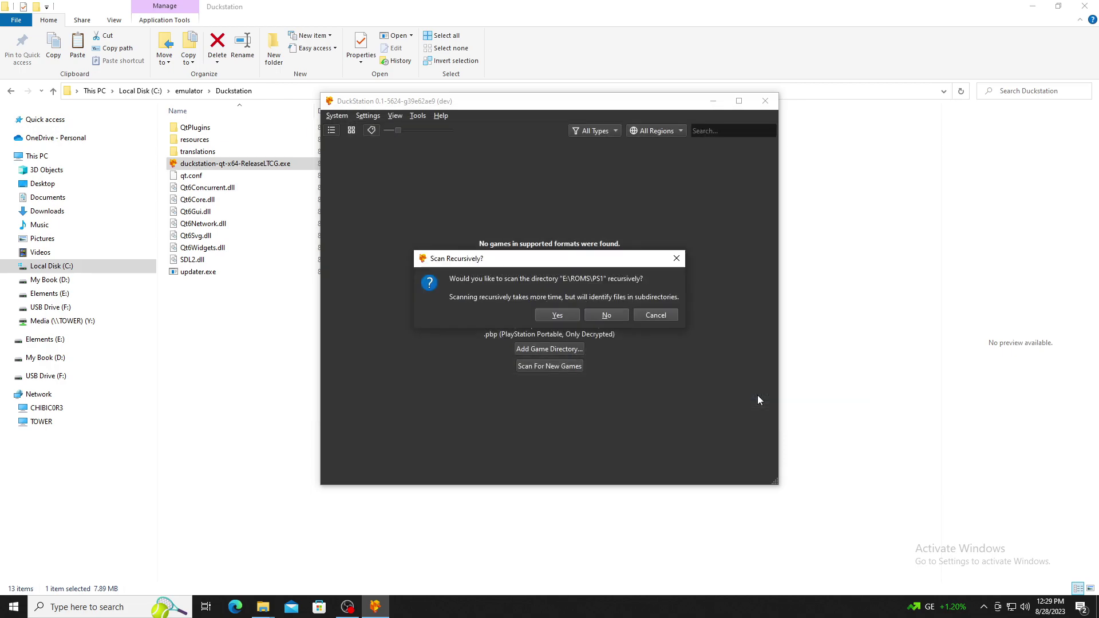
left_click(554, 315)
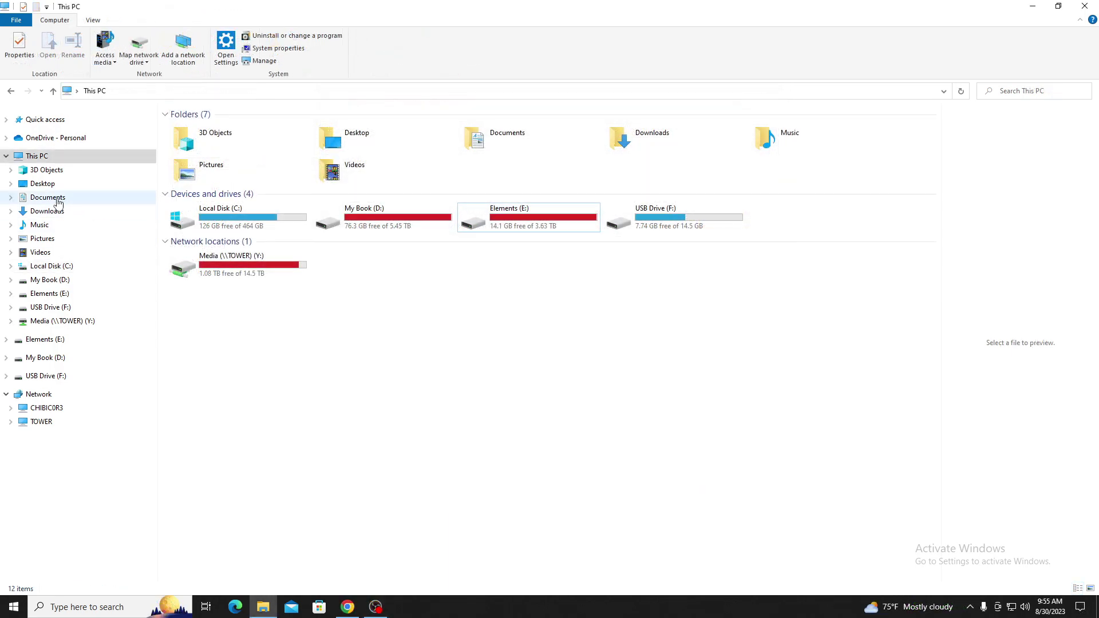
- Open the bios folder inside the DuckStation folder in Documents using File Explorer
left_click(57, 198)
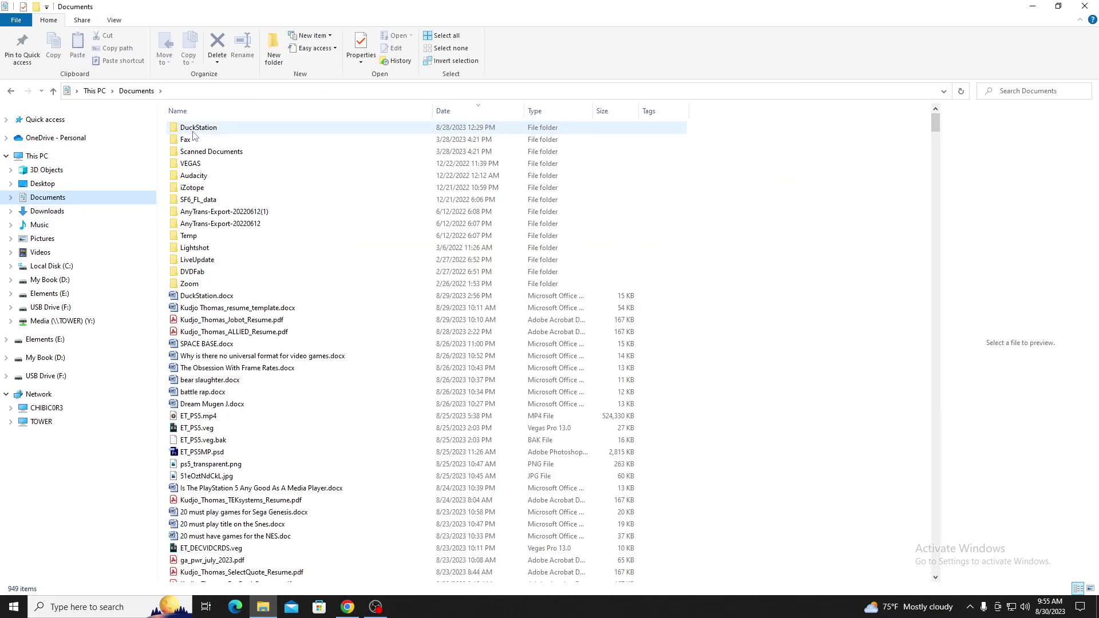
double_click(194, 132)
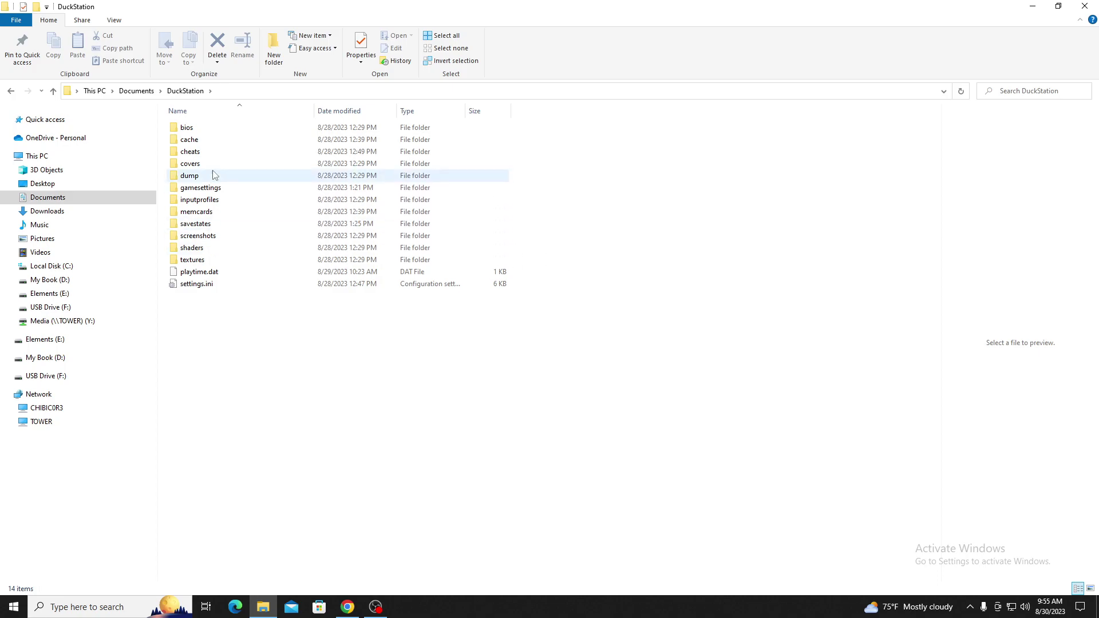
left_click(183, 132)
double_click(184, 132)
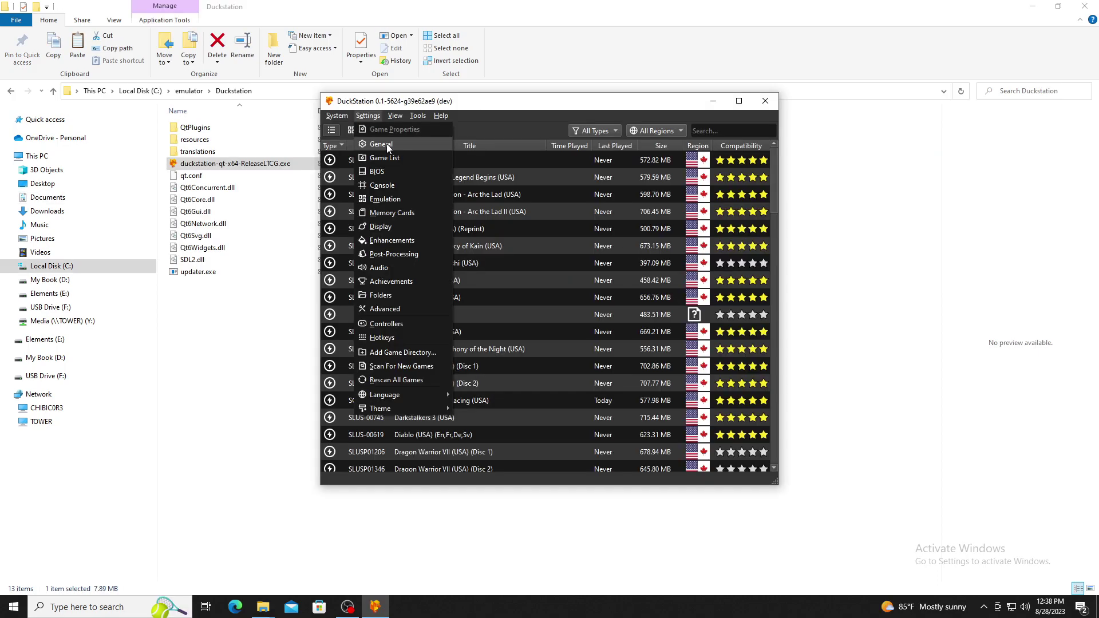
- Set the BIOS directory in the DuckStation settings to E:\ROM BIOS\PSX and close the settings
left_click(381, 145)
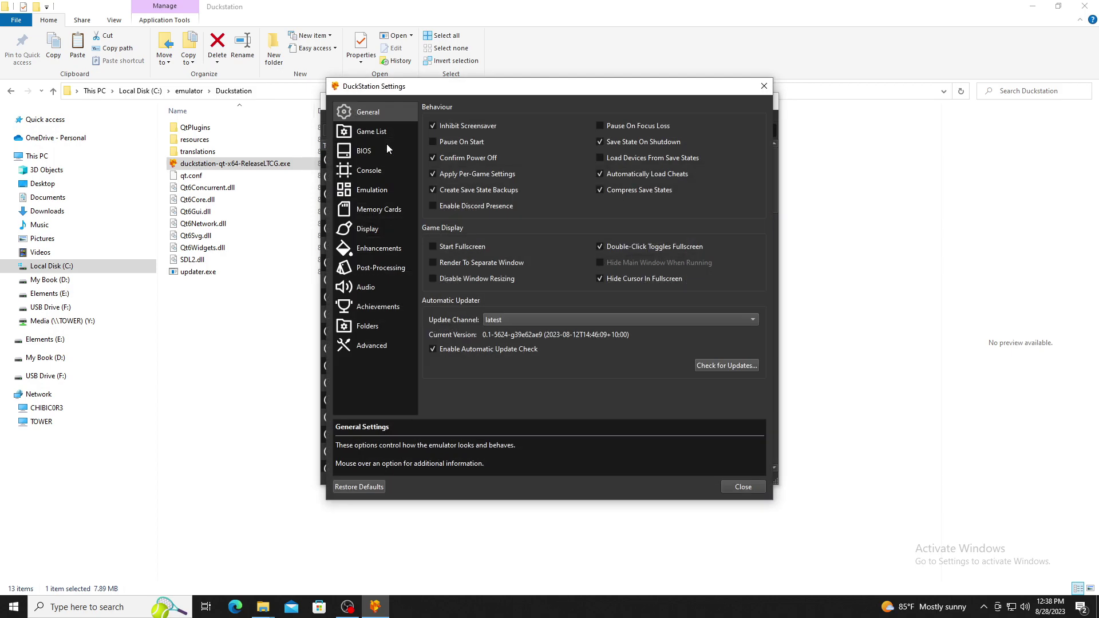
left_click(369, 151)
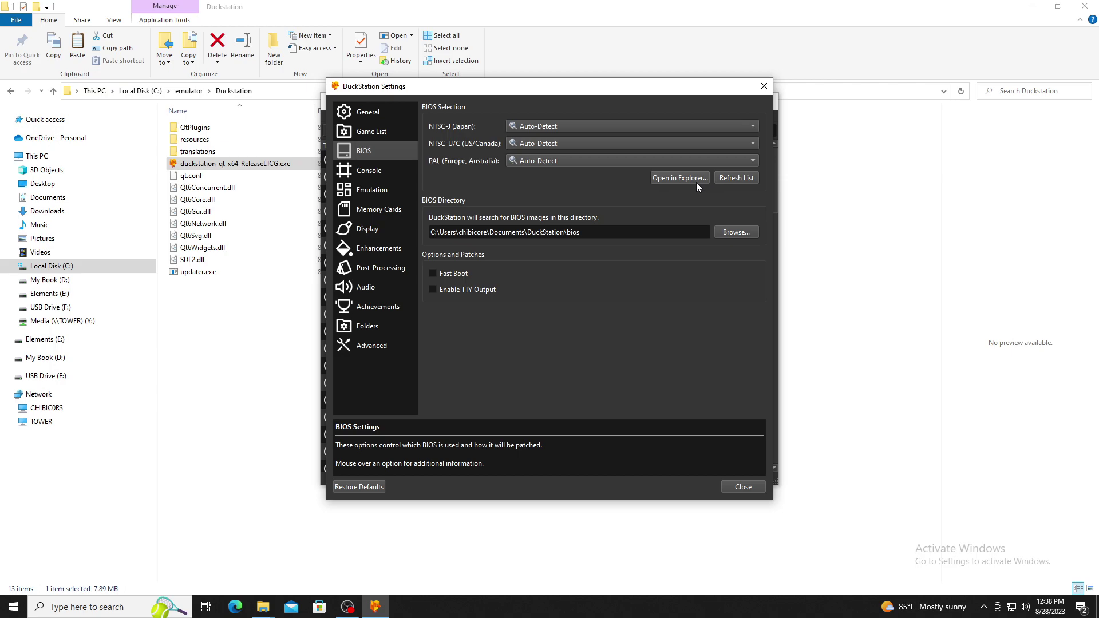
left_click(738, 232)
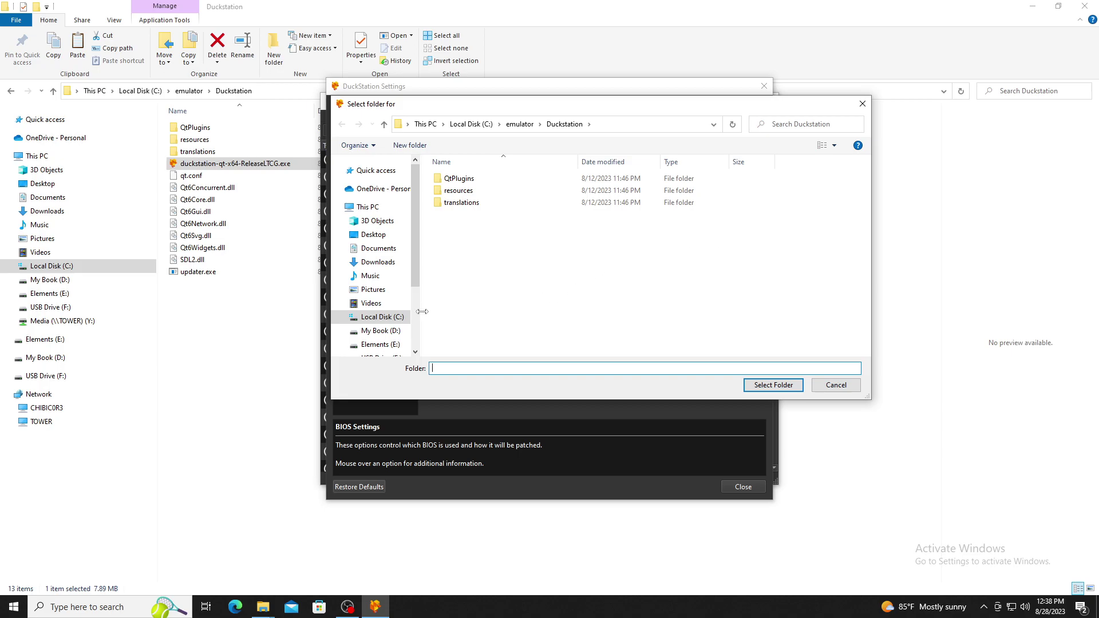
left_click(383, 345)
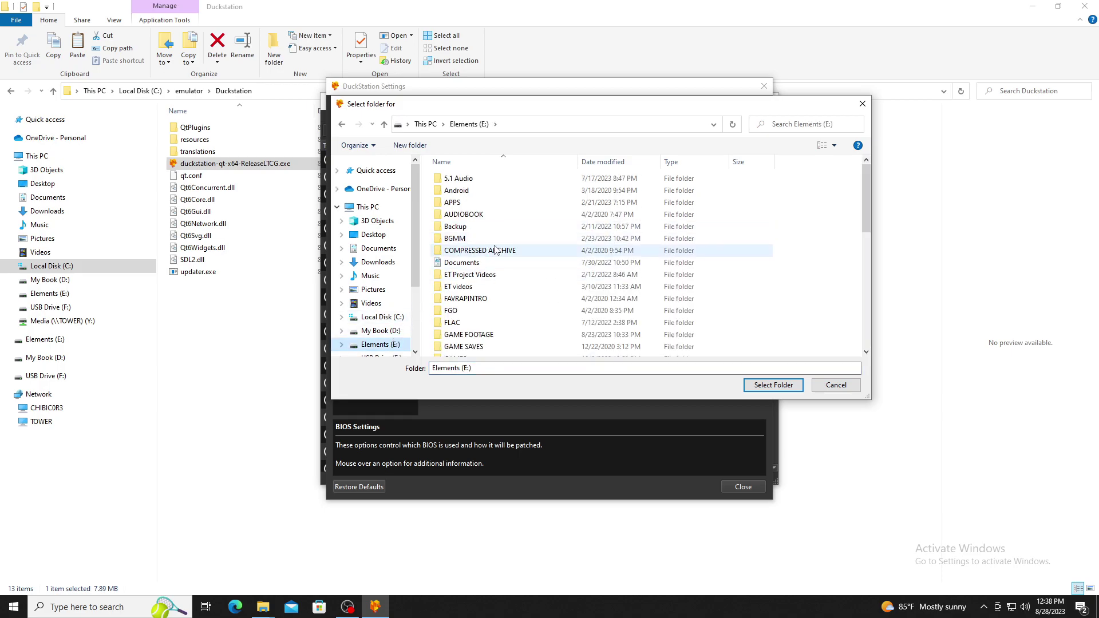
scroll(481, 252, "down", 3)
scroll(487, 269, "down", 4)
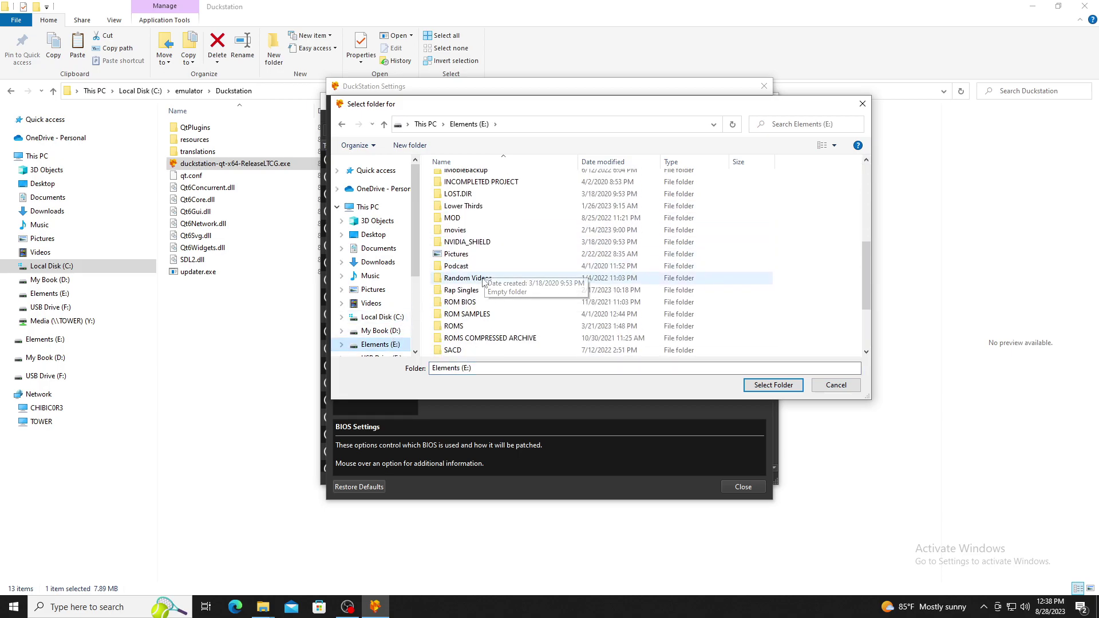
double_click(475, 303)
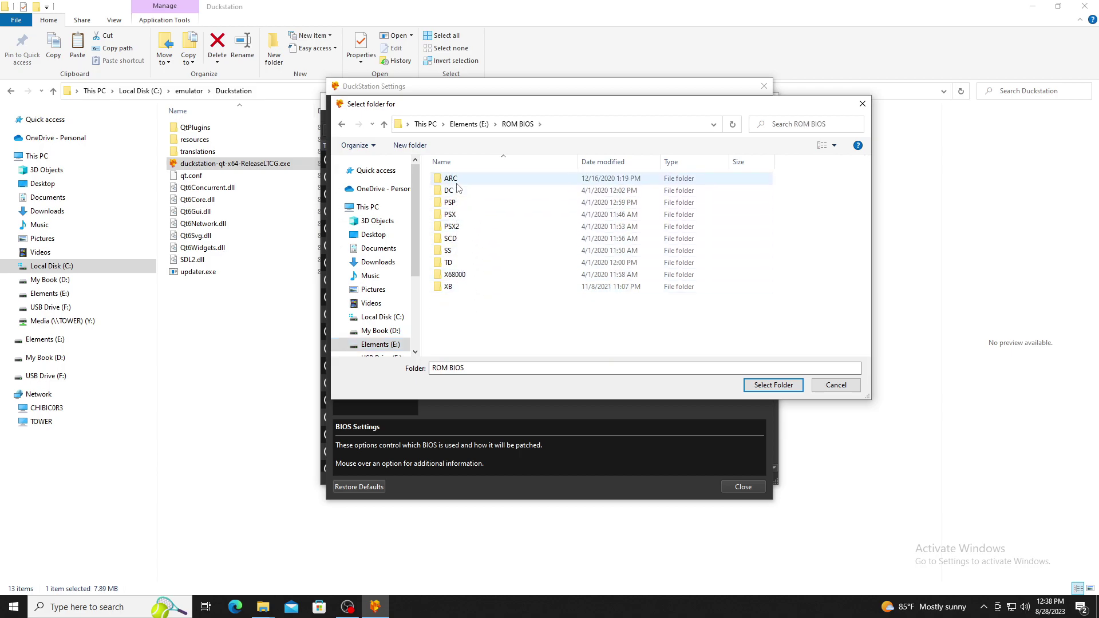
double_click(454, 214)
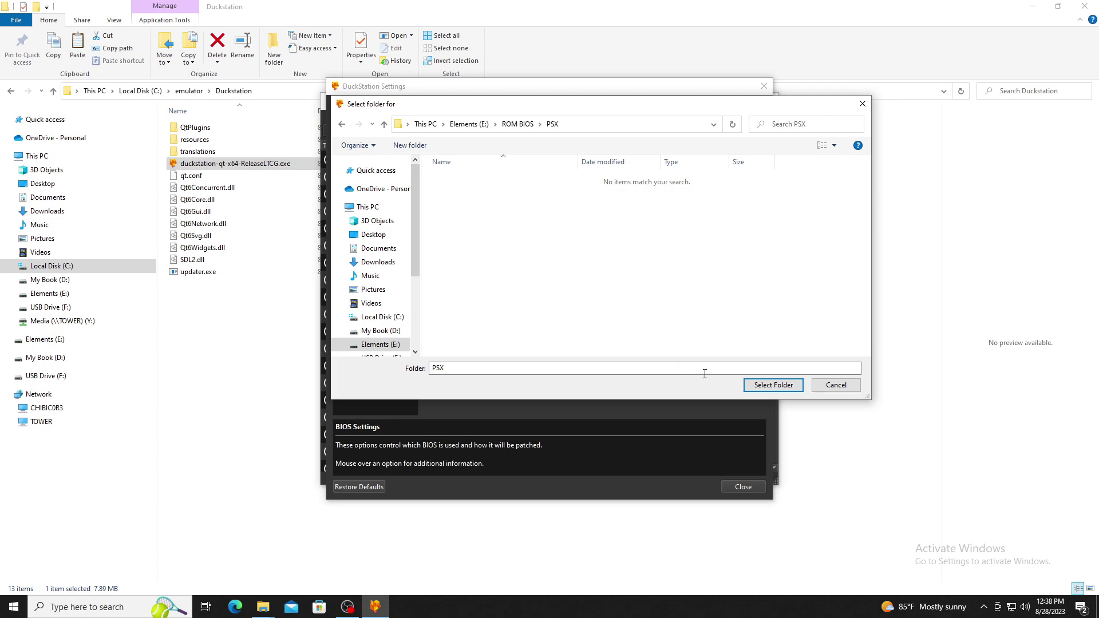
left_click(770, 385)
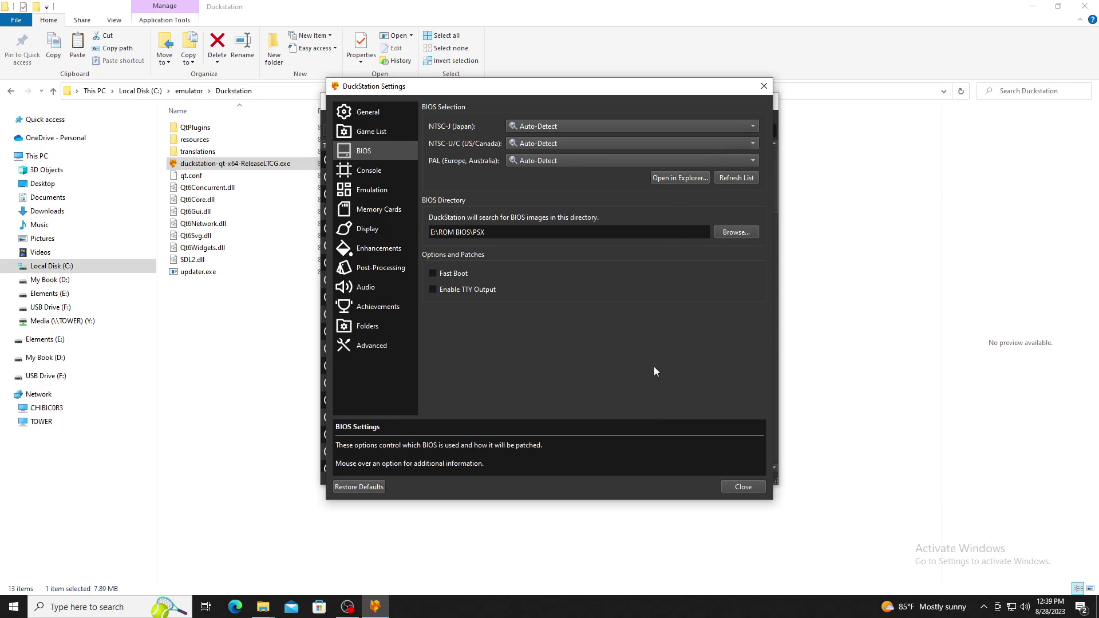
left_click(744, 487)
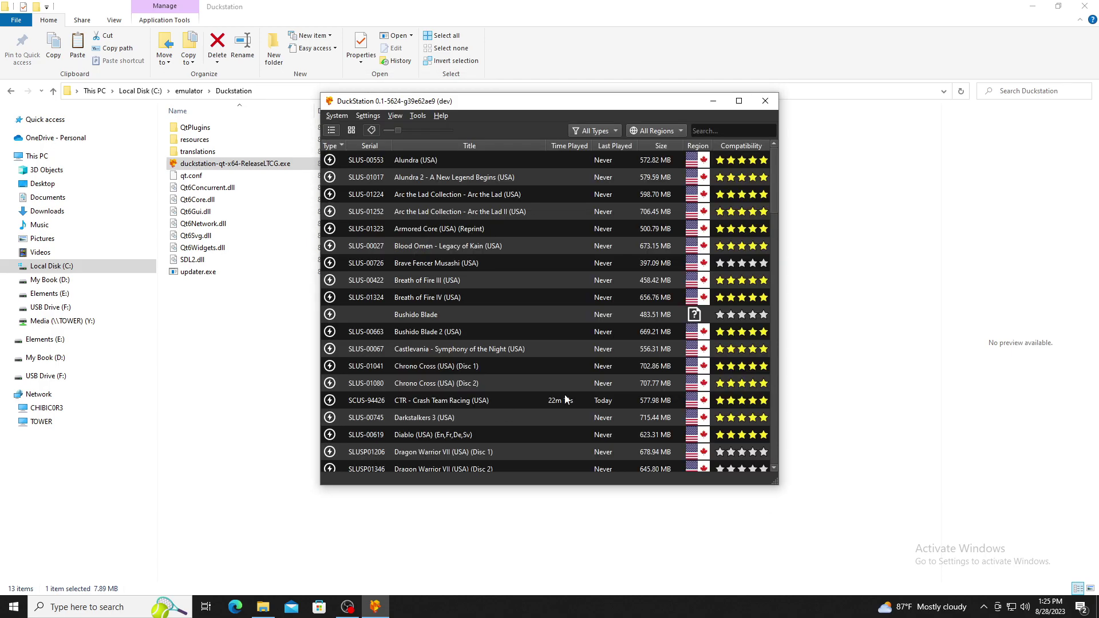
- Launch CTR - Crash Team Racing (USA) from the game list
double_click(446, 401)
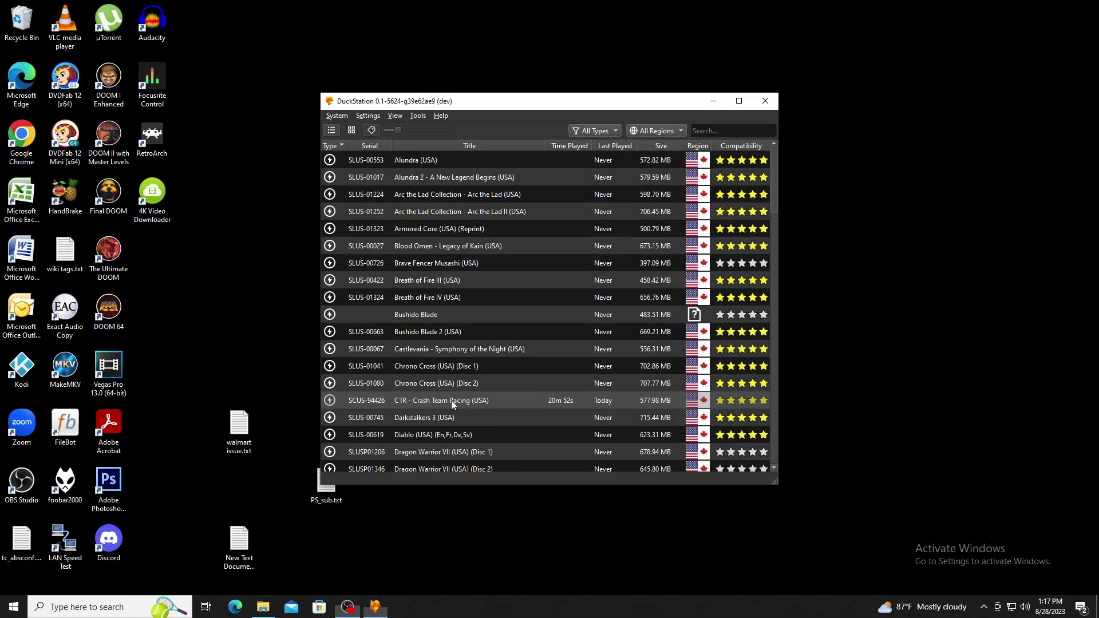
- Open the properties of CTR - Crash Team Racing (USA) and toggle clock speed control (overclocking/underclocking) in its console settings
right_click(452, 400)
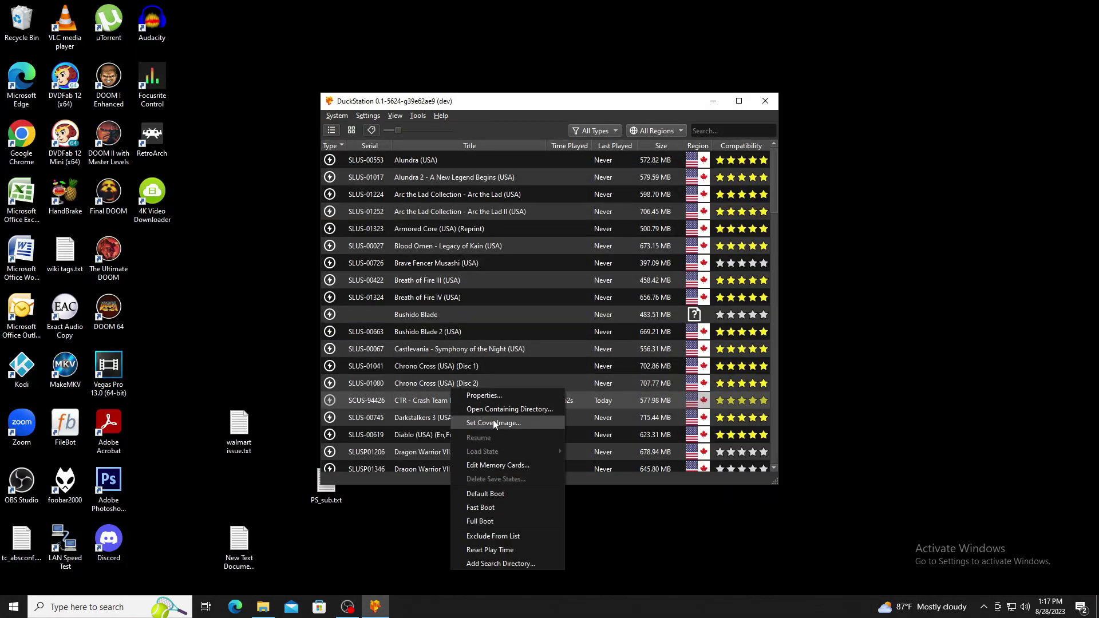
left_click(491, 397)
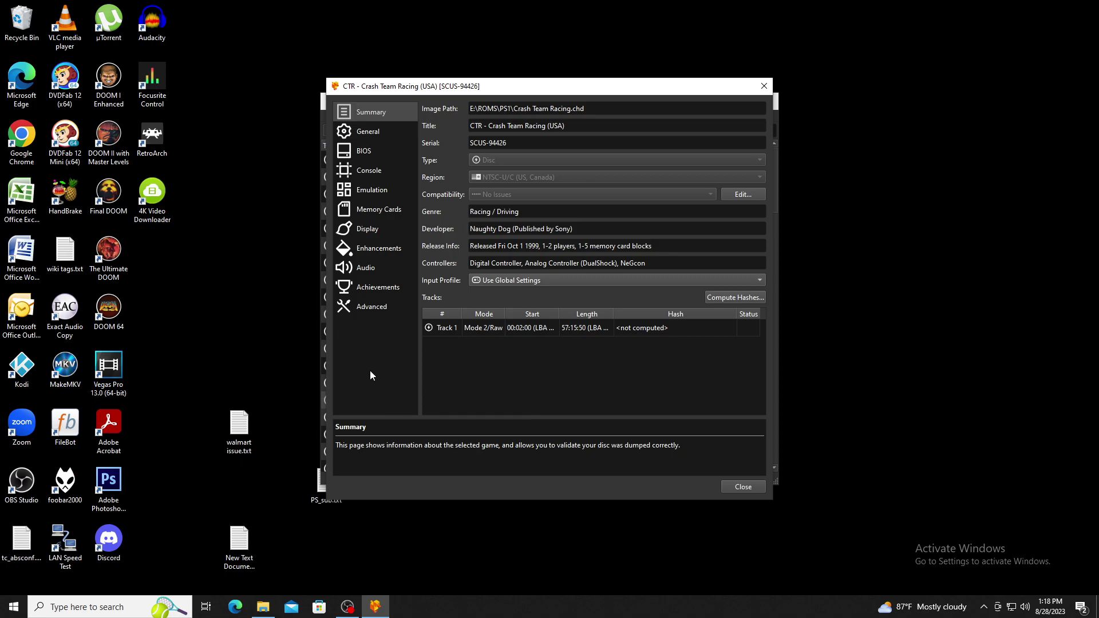
left_click(368, 173)
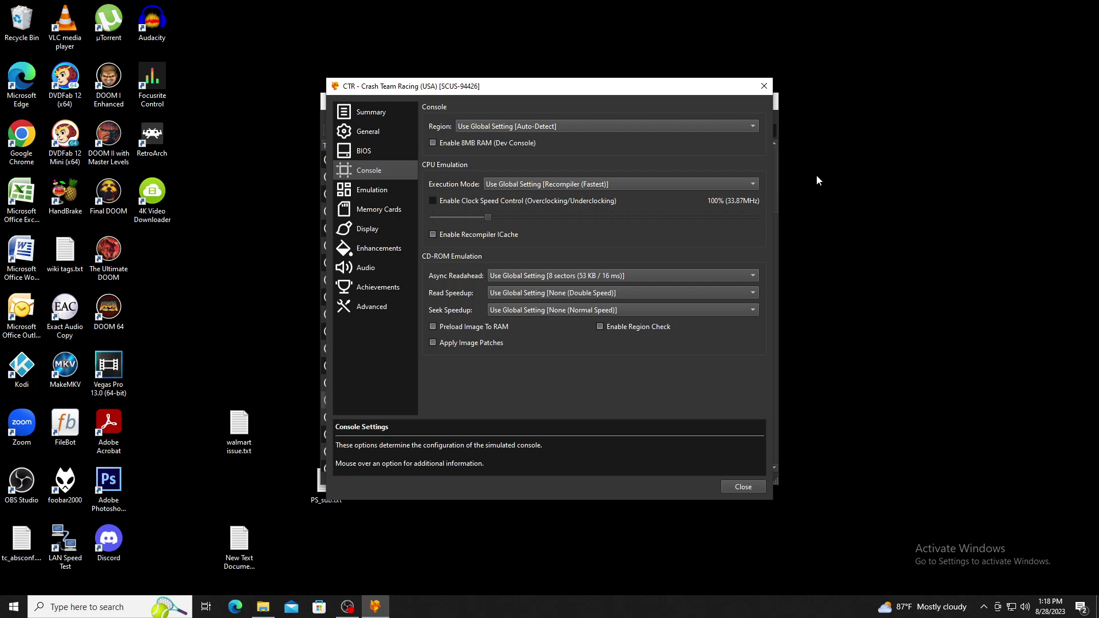
left_click(433, 201)
- Review the game's emulation speed settings and the available renderer and aspect ratio options in its display settings
left_click(370, 192)
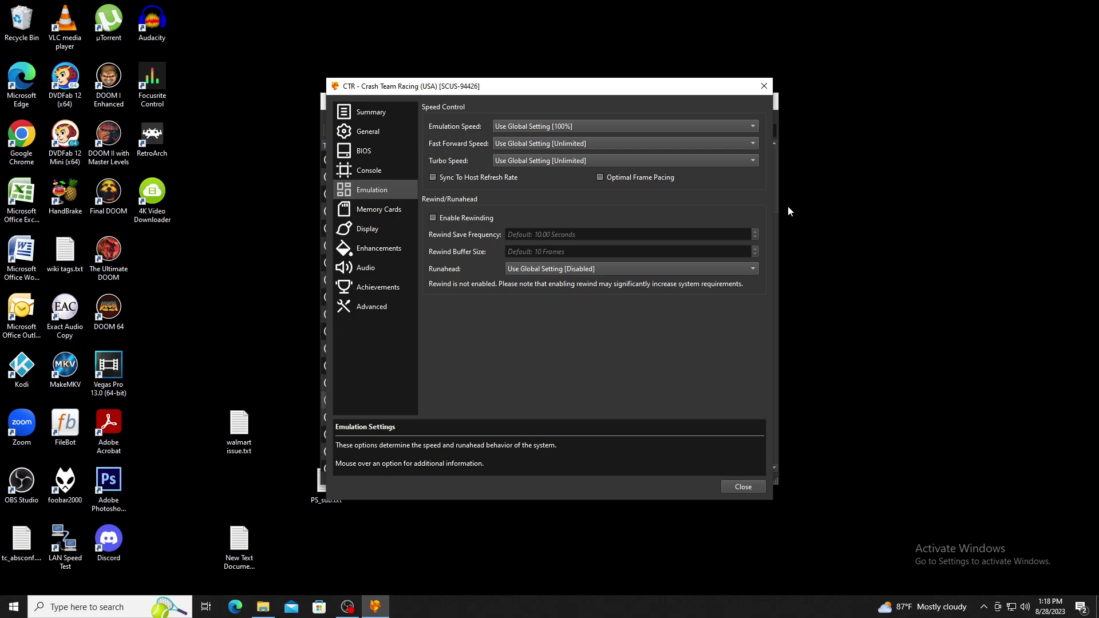
left_click(368, 229)
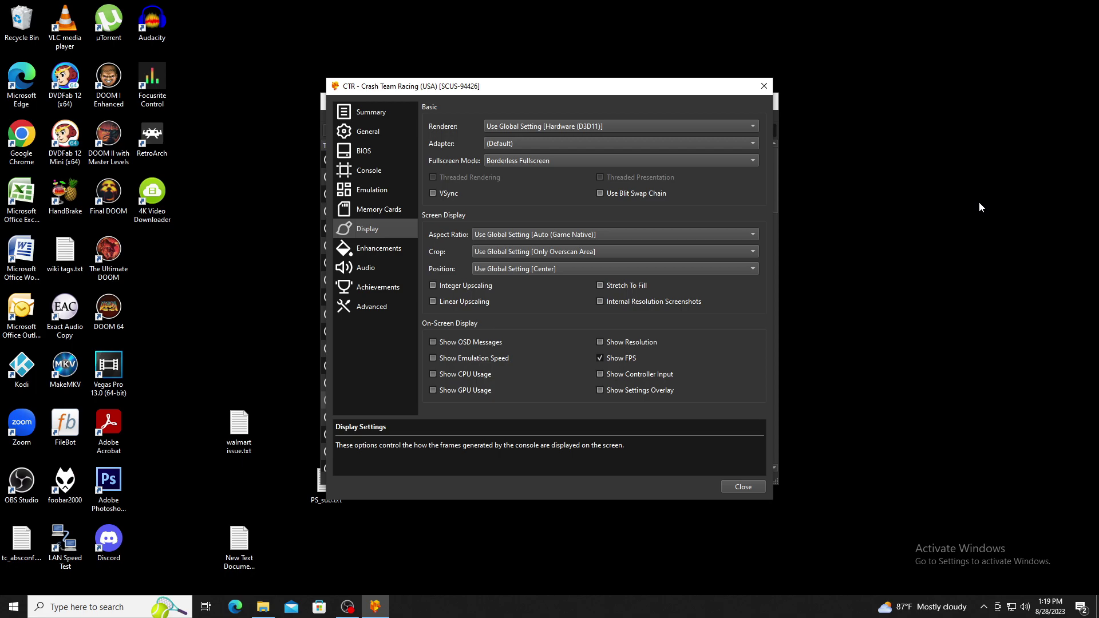
left_click(734, 127)
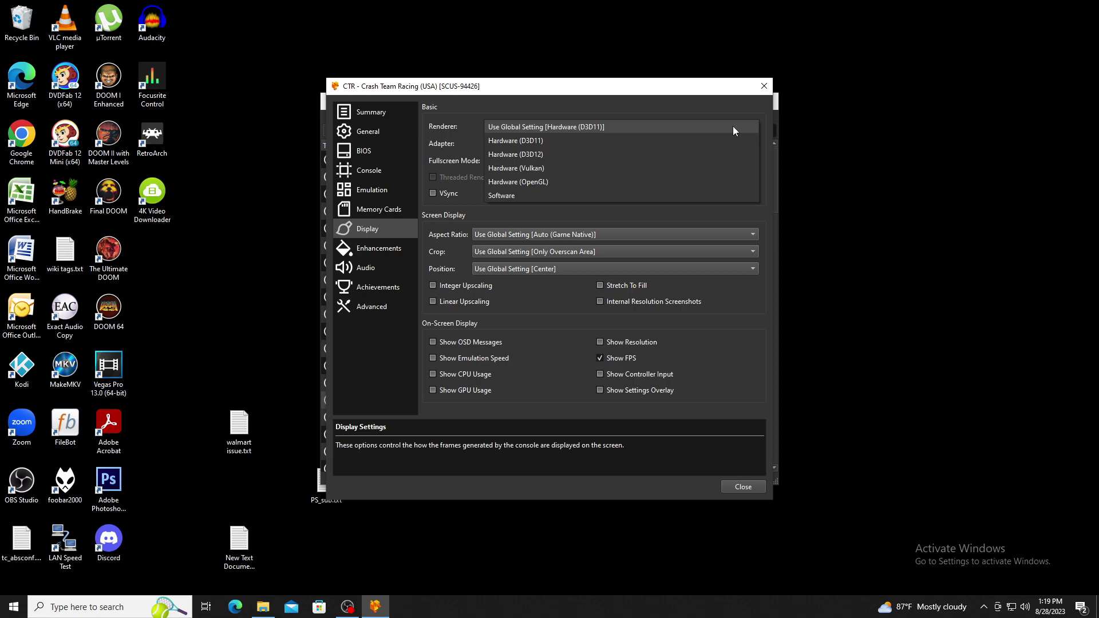
left_click(732, 126)
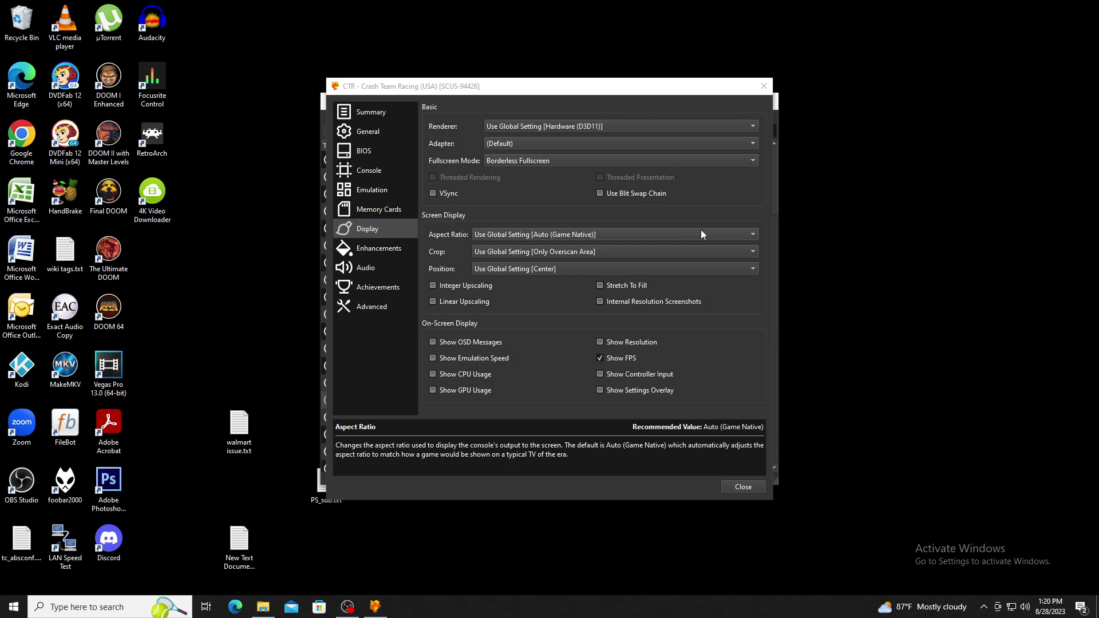
left_click(740, 232)
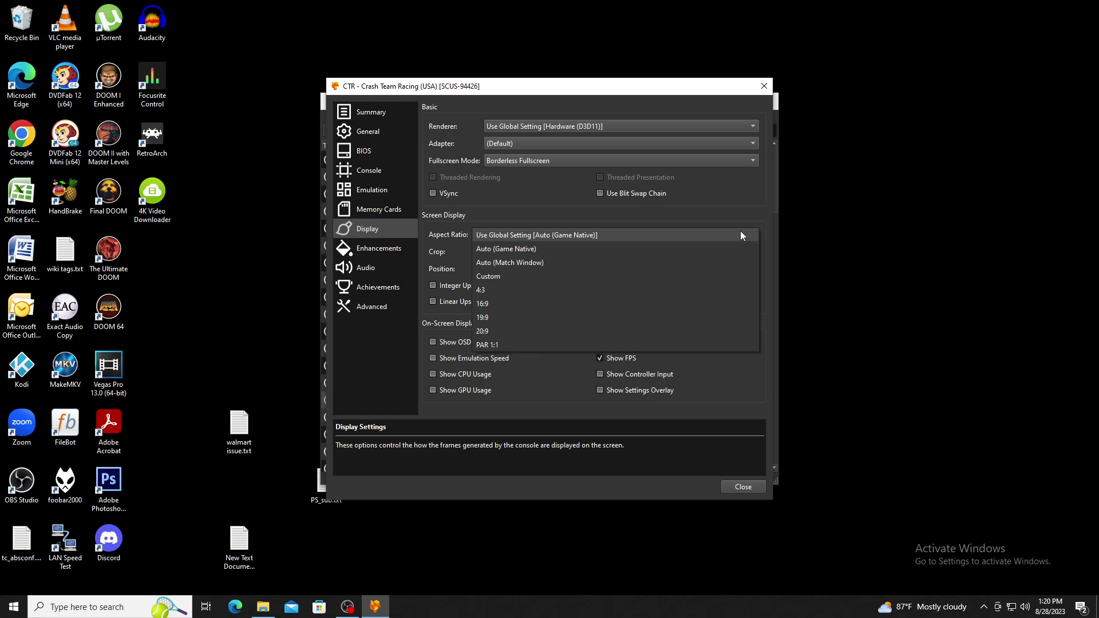
left_click(790, 219)
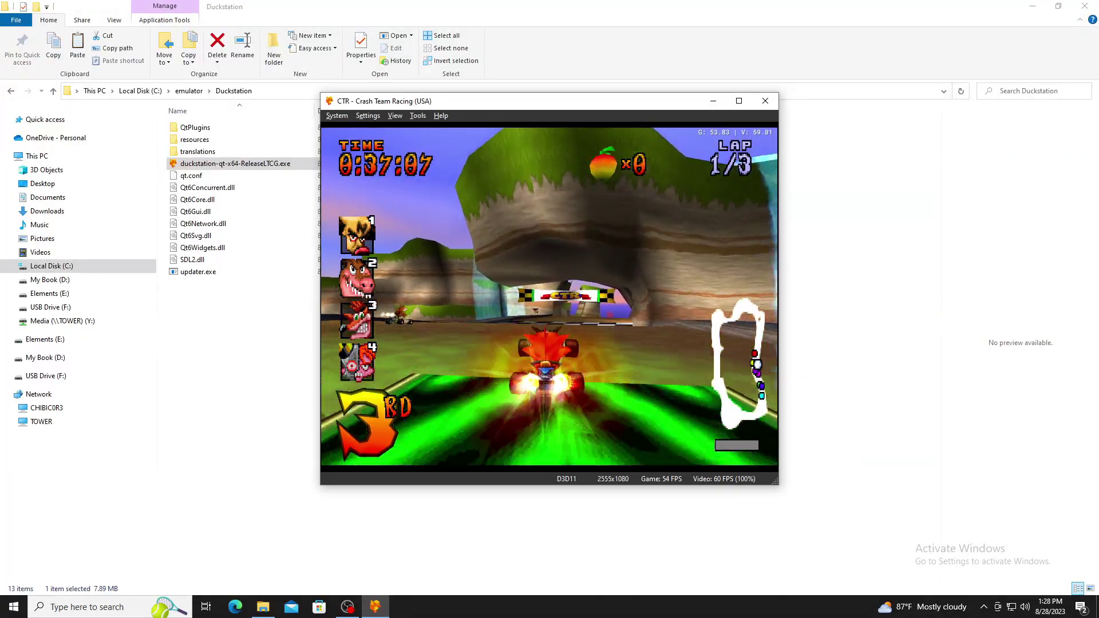
- Set the game's internal resolution scale enhancement to 5x (for 1080p)
left_click(378, 250)
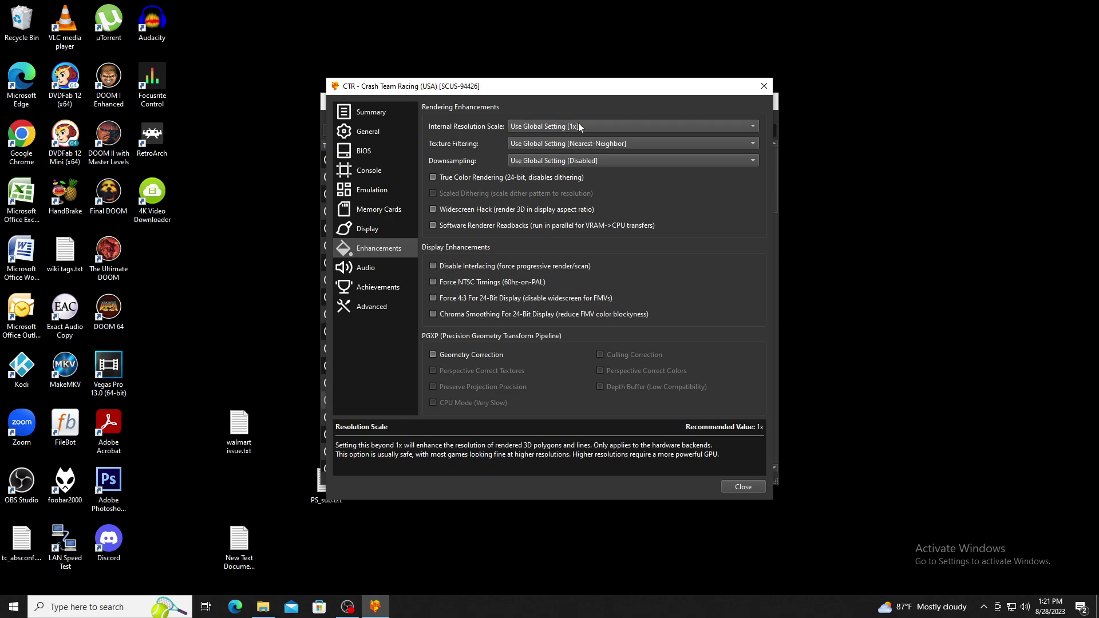
left_click(751, 128)
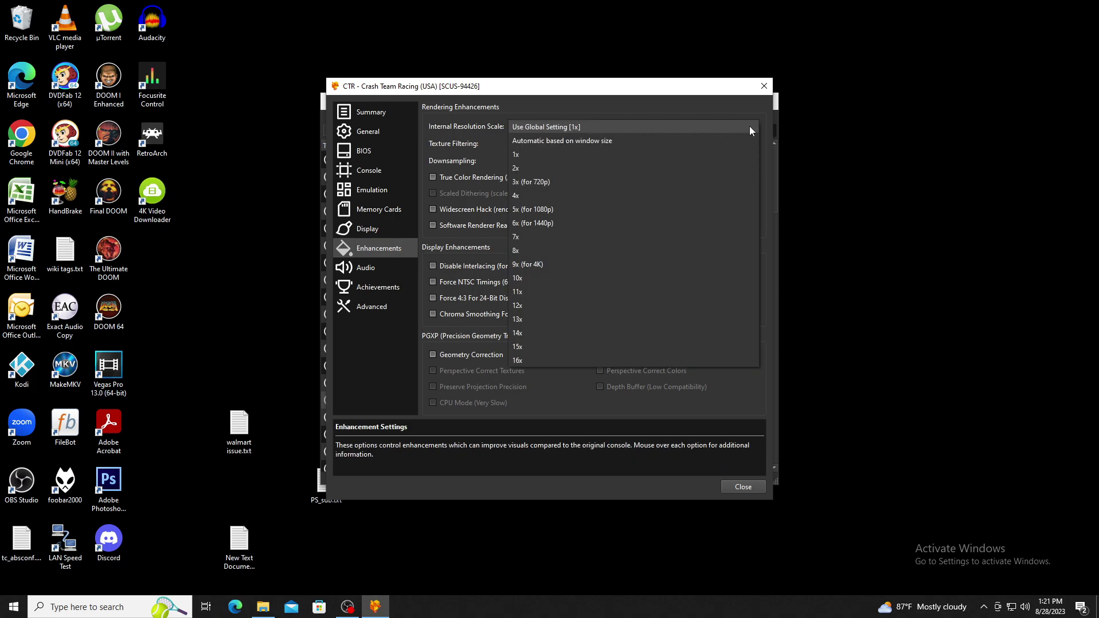
left_click(707, 216)
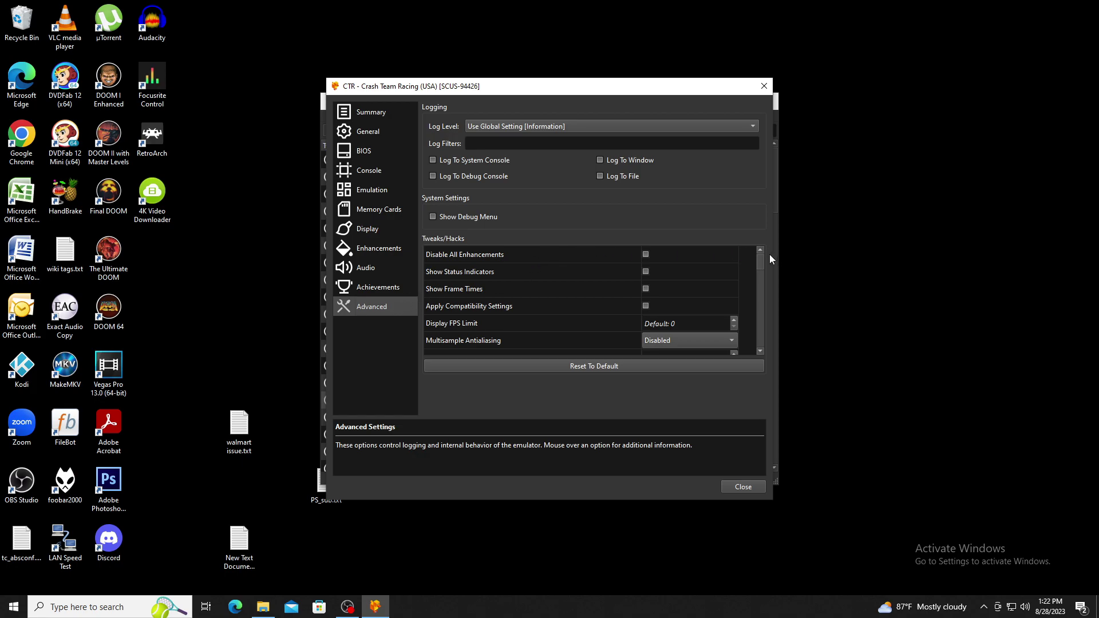
- Examine the multisample antialiasing options among the game's advanced tweaks and hacks, keeping it disabled
left_click_drag(761, 262, 761, 267)
left_click(721, 306)
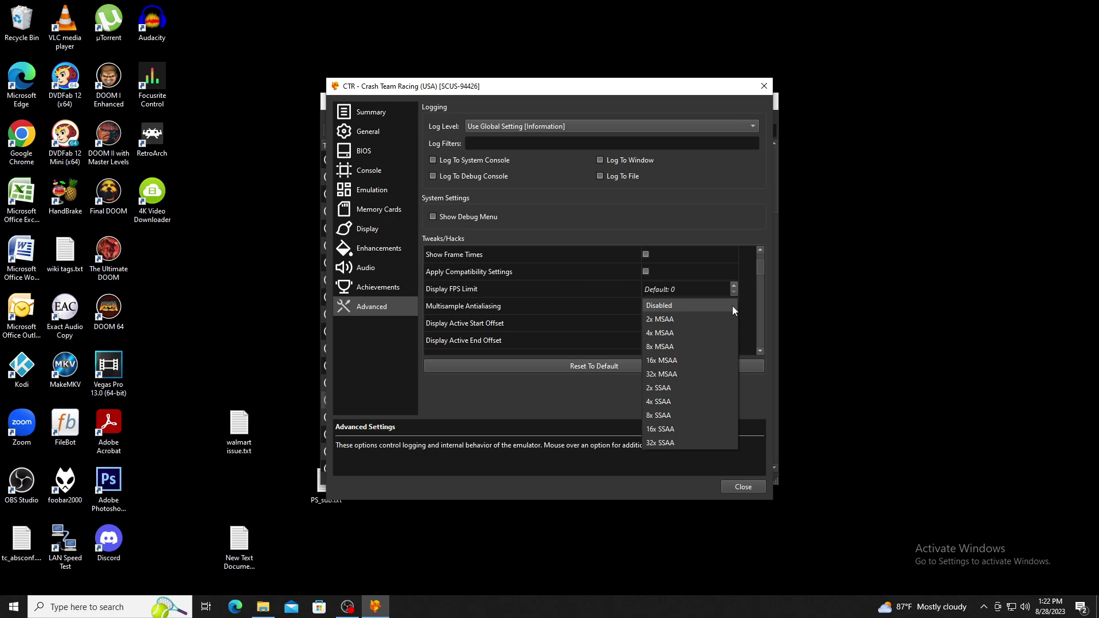
left_click(732, 305)
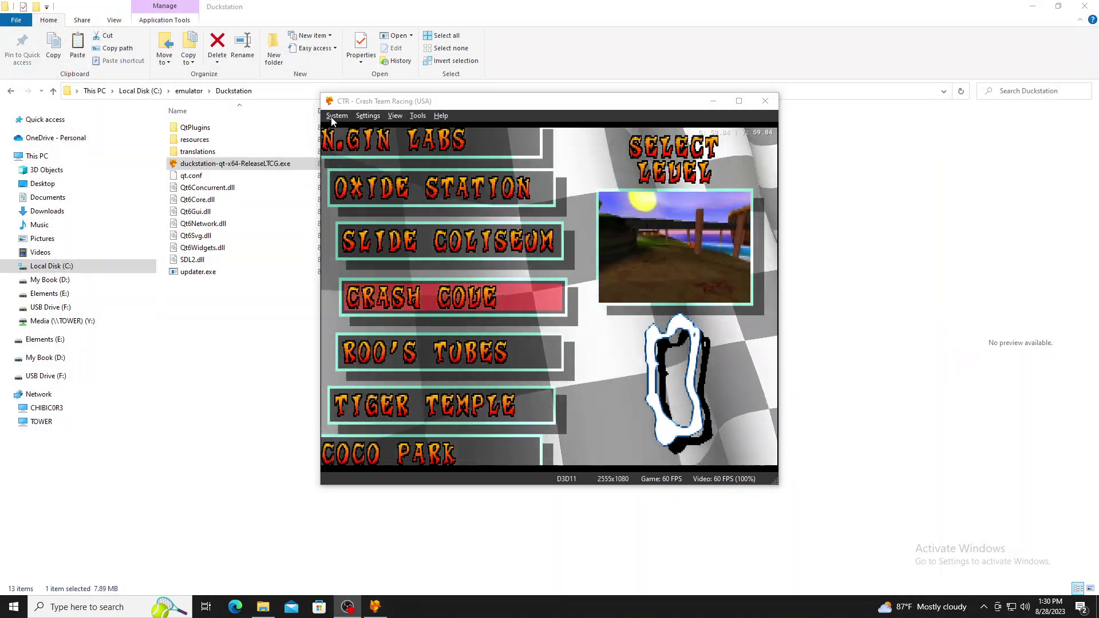
- Open the Cheat Manager for the running game, accept the cheat warning, browse the cheat list and close it
left_click(333, 117)
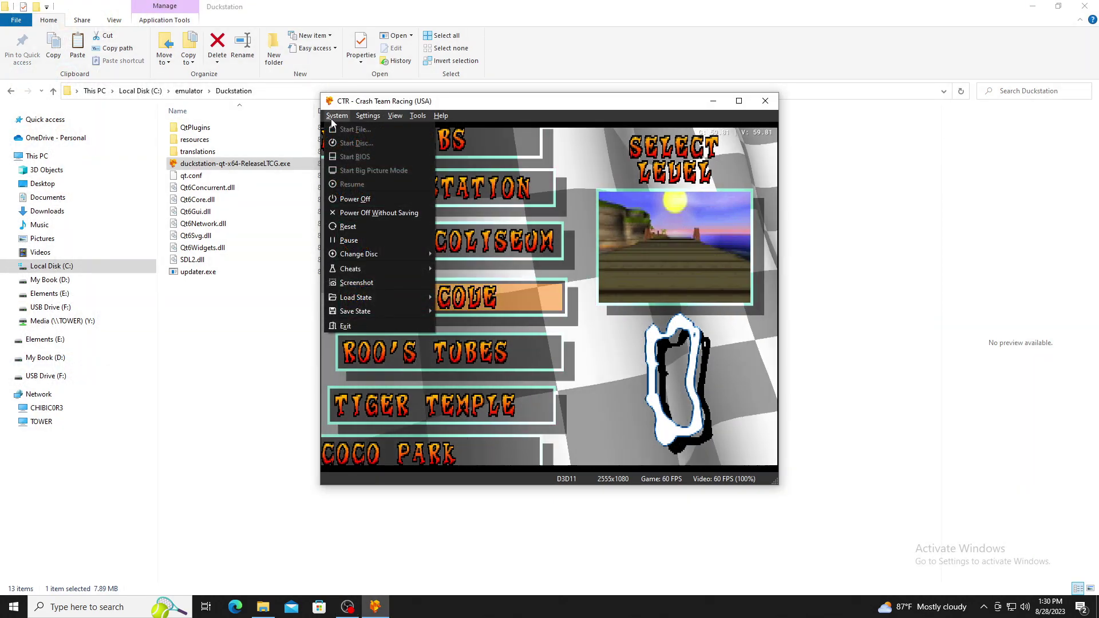
mouse_move(421, 268)
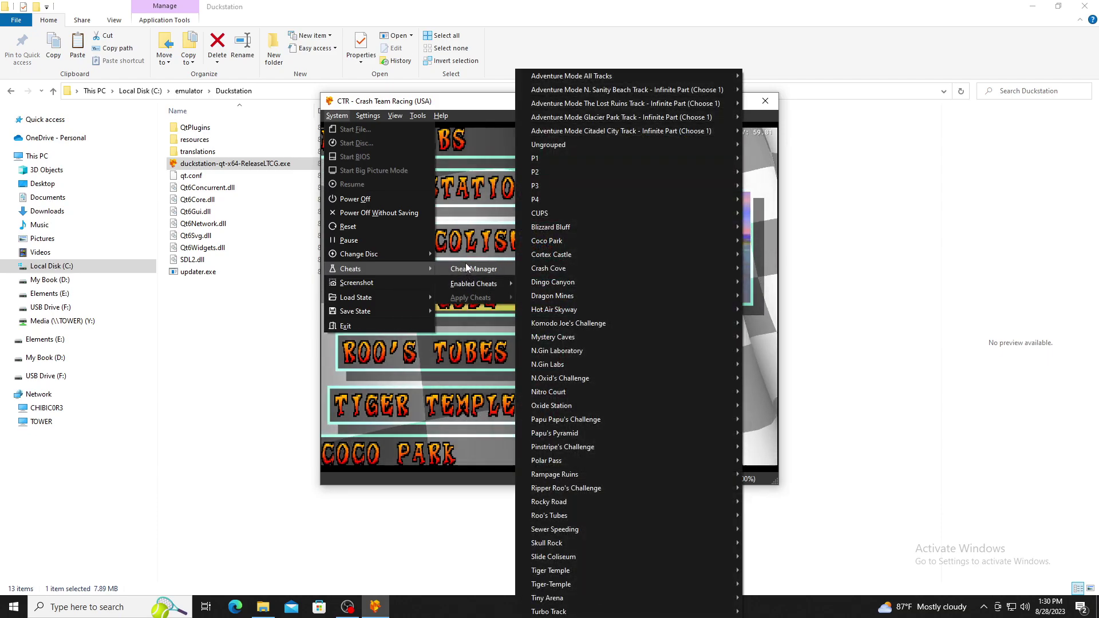
left_click(468, 268)
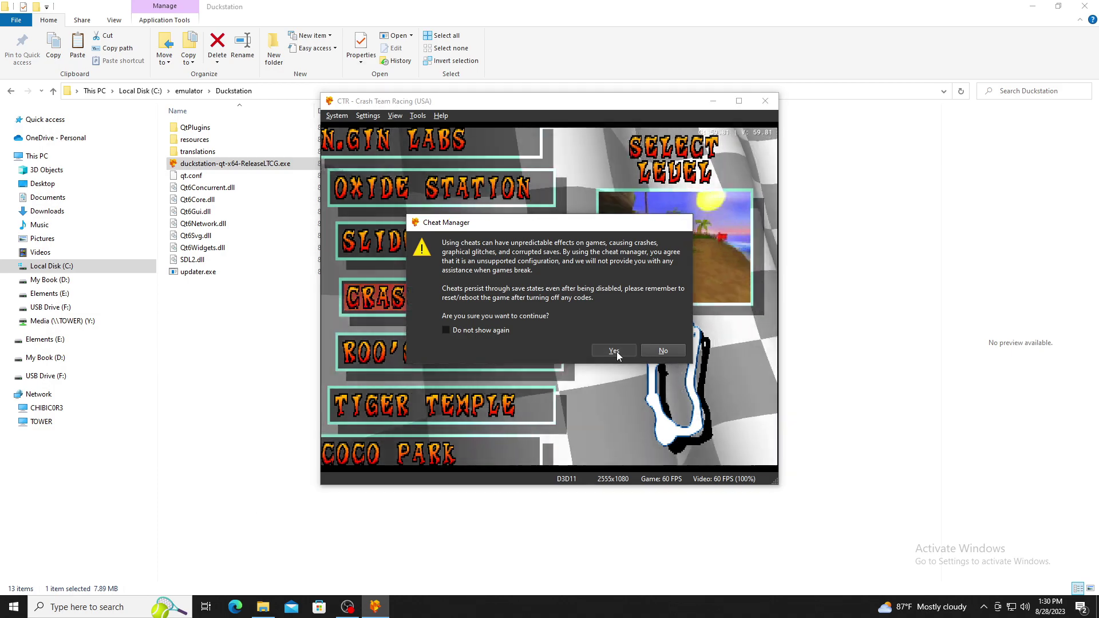
left_click(614, 351)
scroll(465, 322, "down", 2)
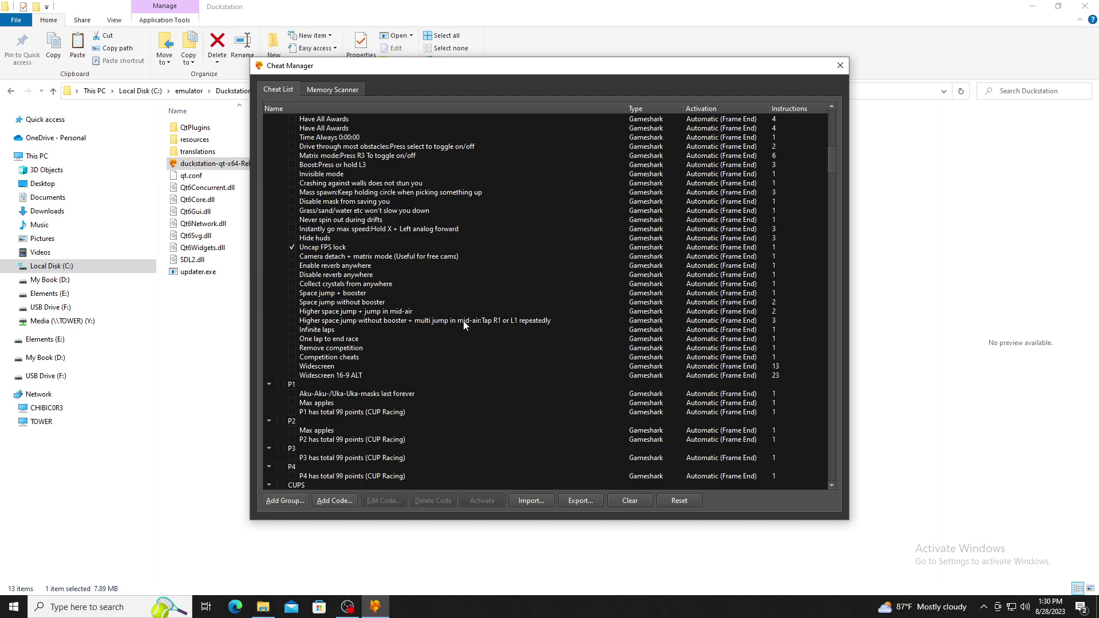
left_click(839, 68)
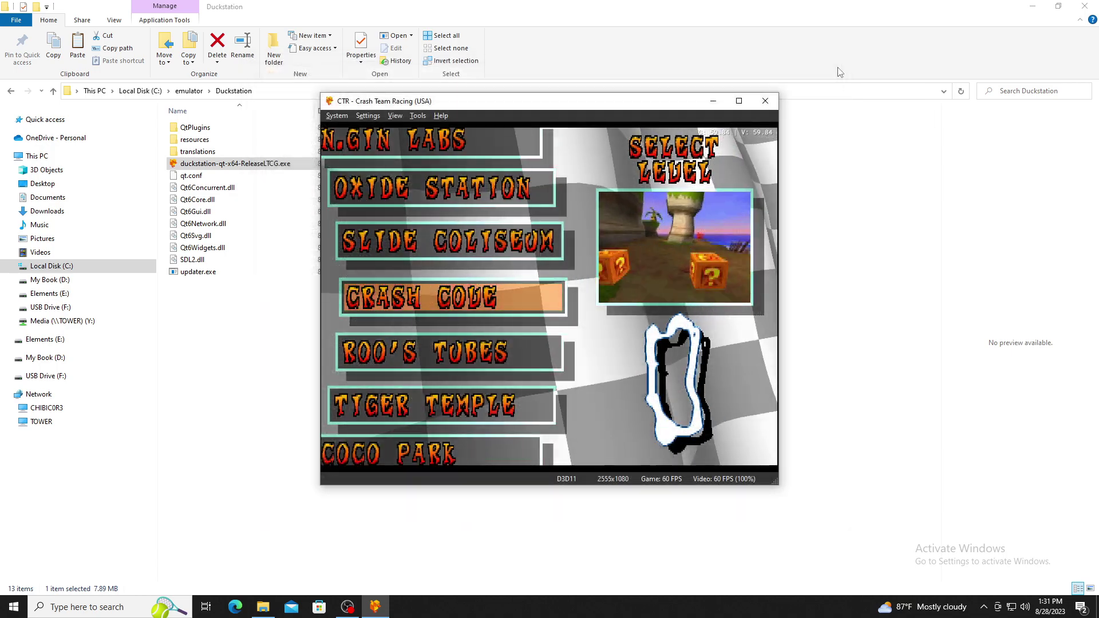